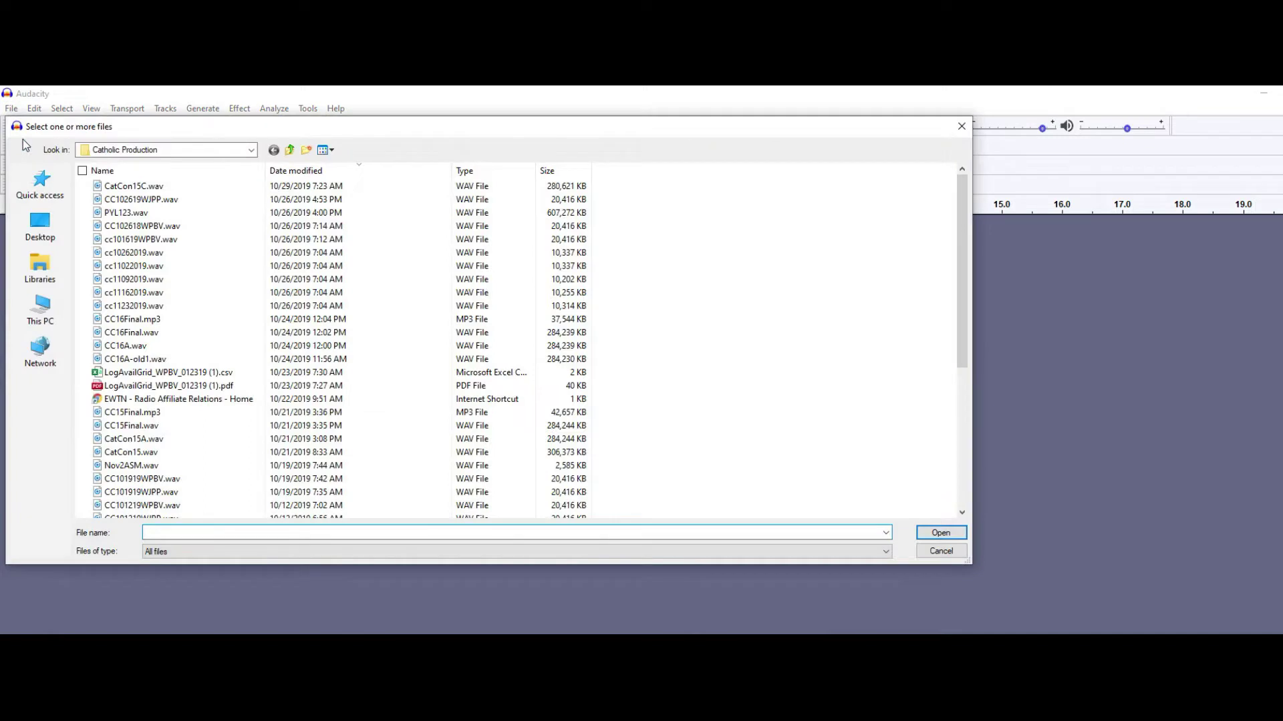
Step: Load the CatCon15C.wav voice recording from the Catholic Production folder
left_click(132, 189)
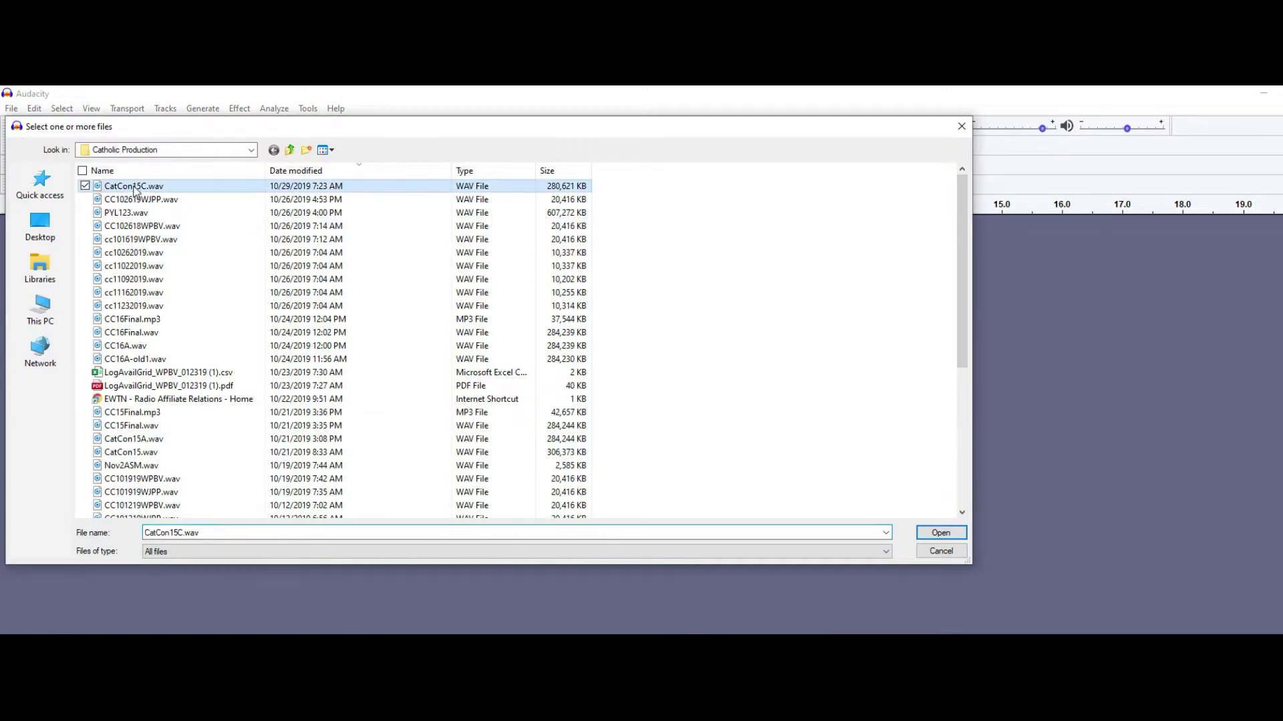
left_click(948, 537)
left_click(748, 559)
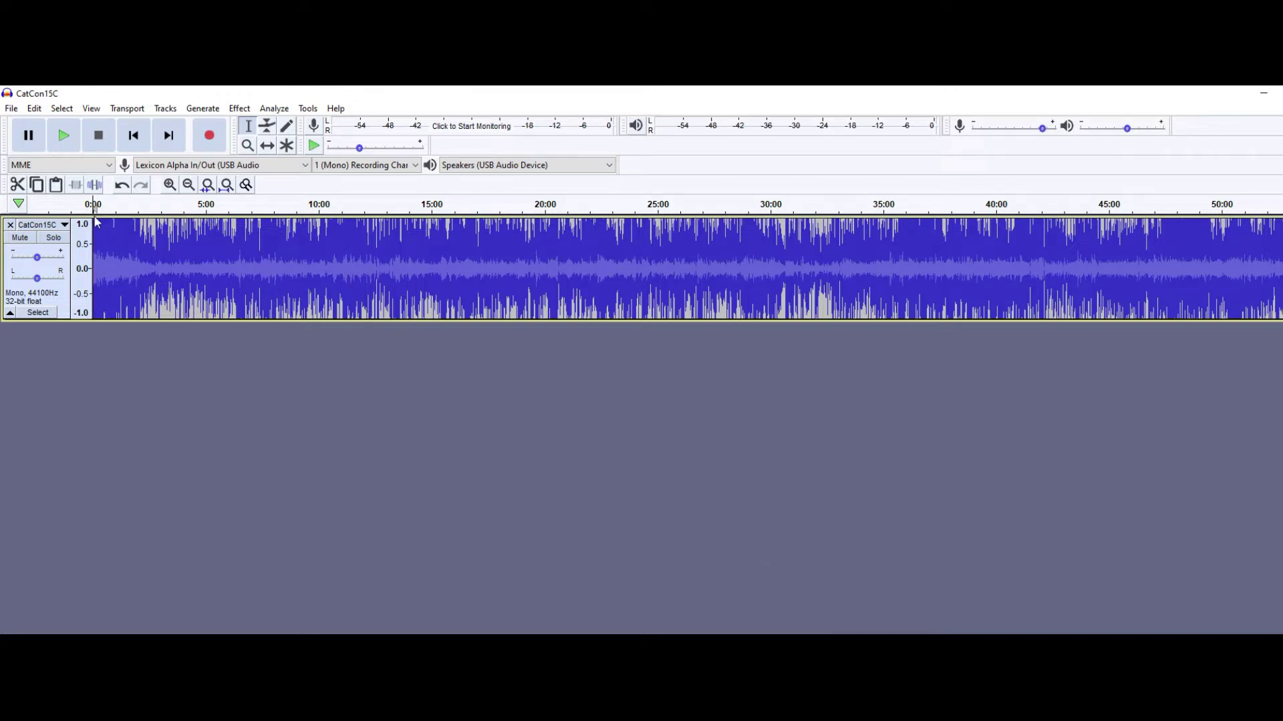
Step: Import CCMusicOpen.wav from the Catholic Production folder as a second track
left_click(11, 111)
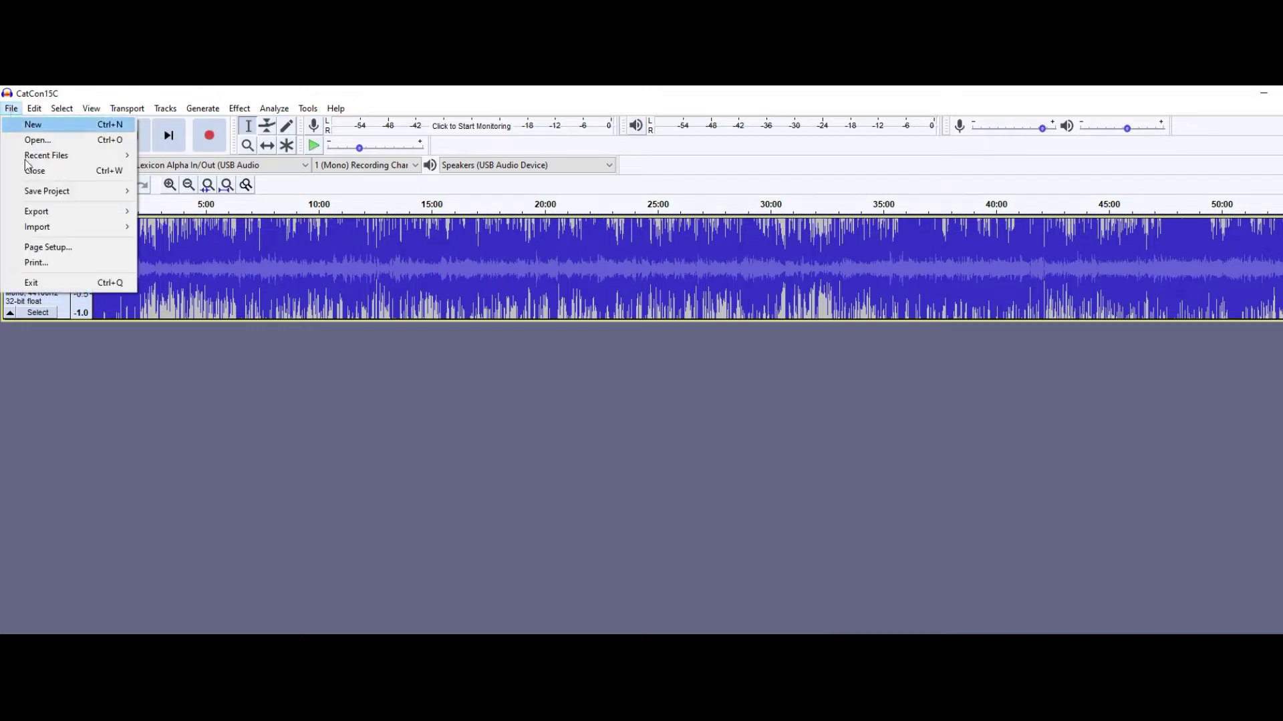
mouse_move(46, 227)
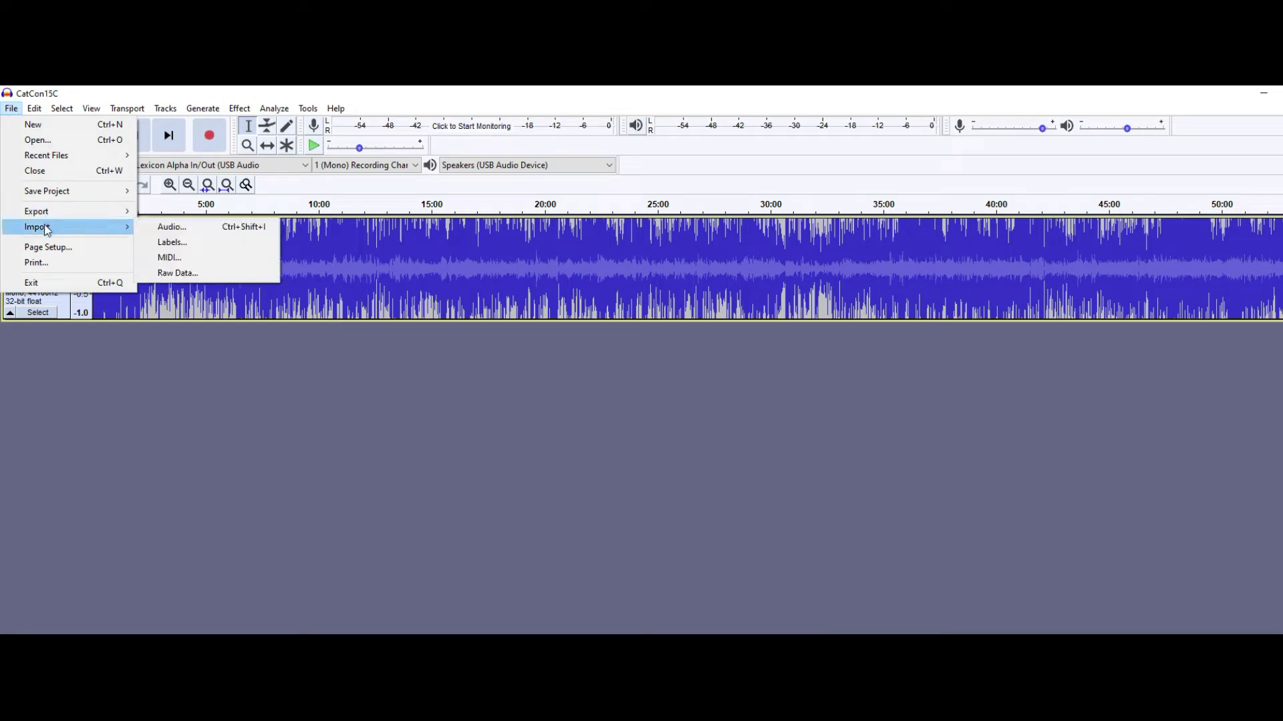
left_click(179, 234)
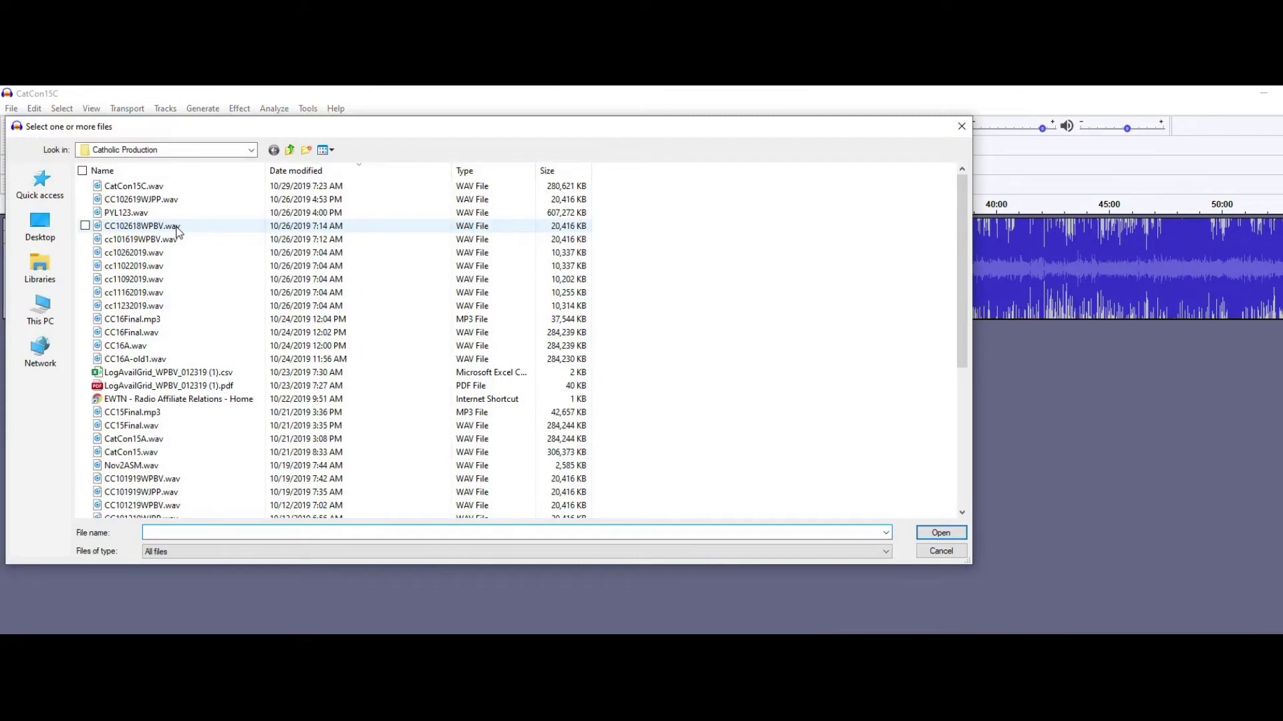
left_click_drag(963, 279, 957, 481)
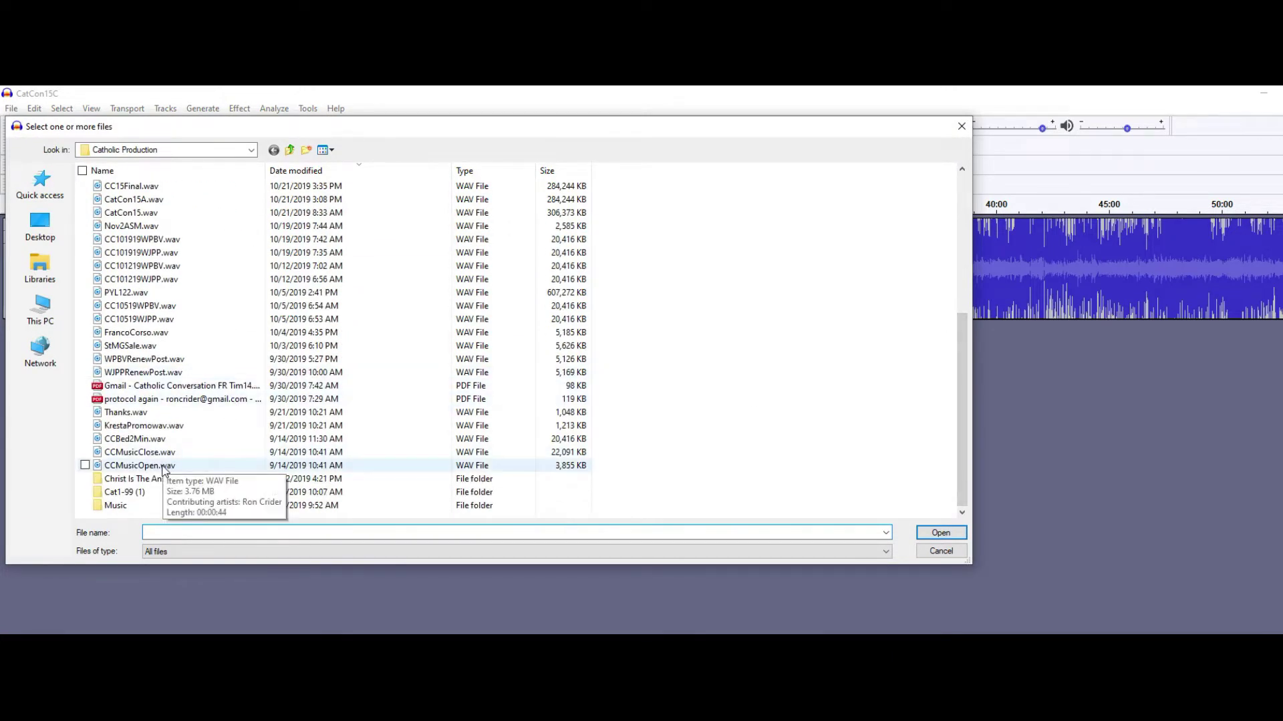
left_click(157, 465)
left_click(930, 532)
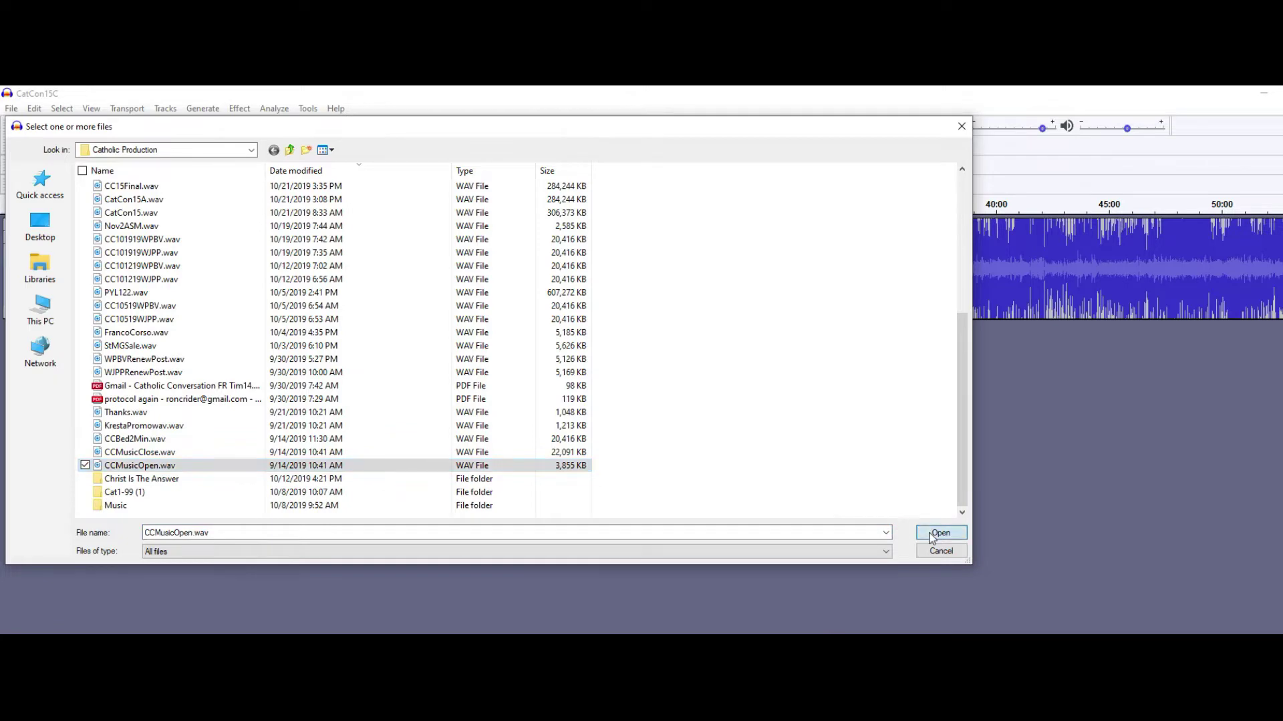
left_click(745, 557)
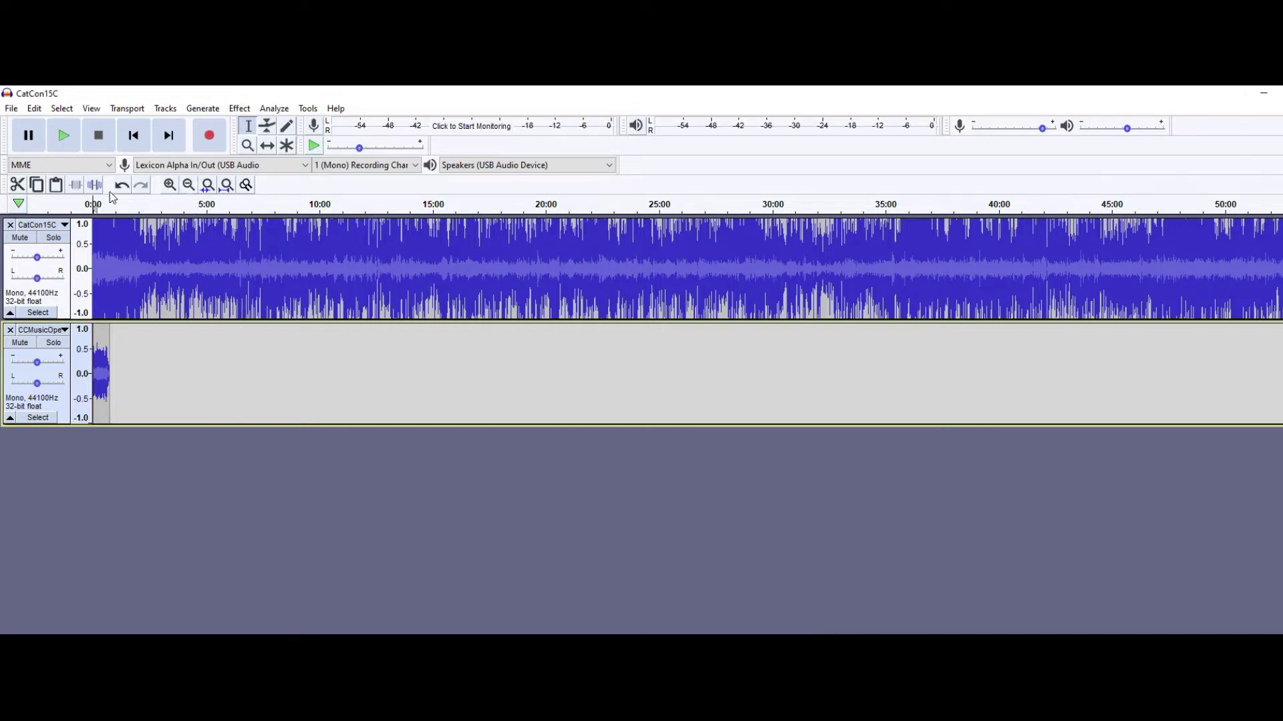
Step: Shift the CatCon15C voice clip later with the Time Shift Tool so it starts at about 9 seconds
left_click(169, 185)
left_click(169, 185)
left_click(169, 185)
left_click(169, 185)
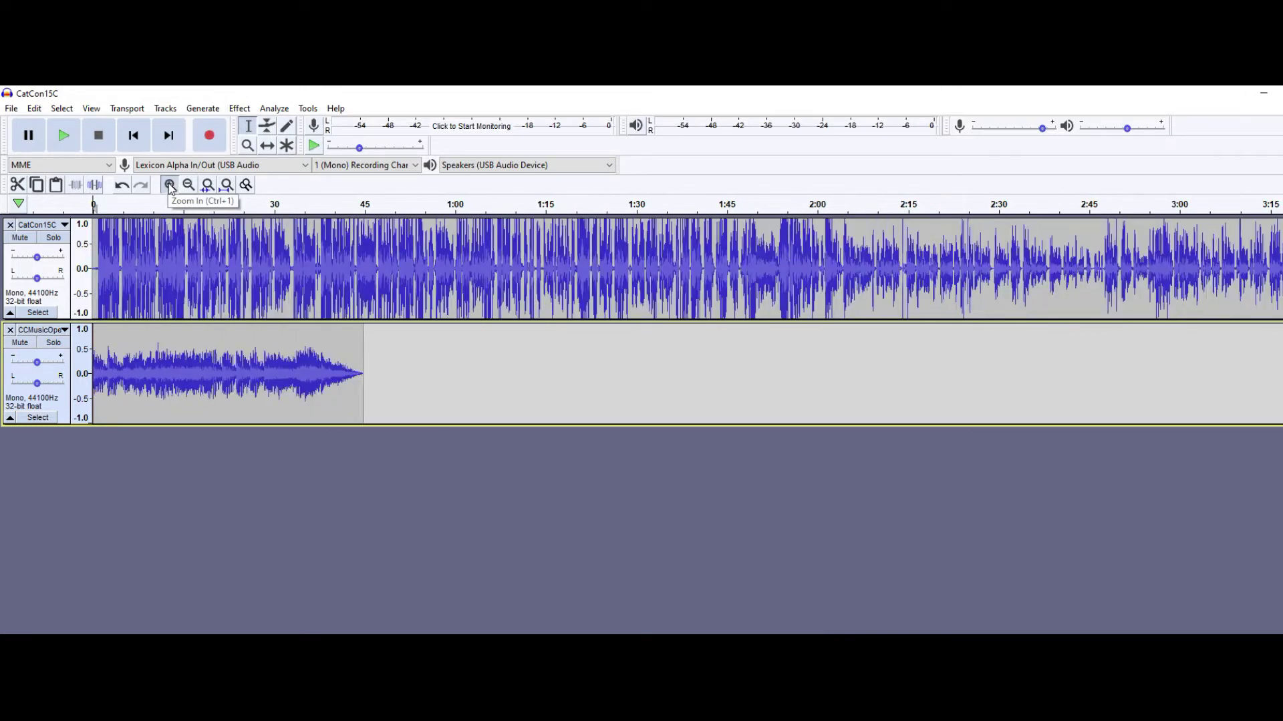
left_click(169, 185)
left_click(169, 185)
left_click(169, 185)
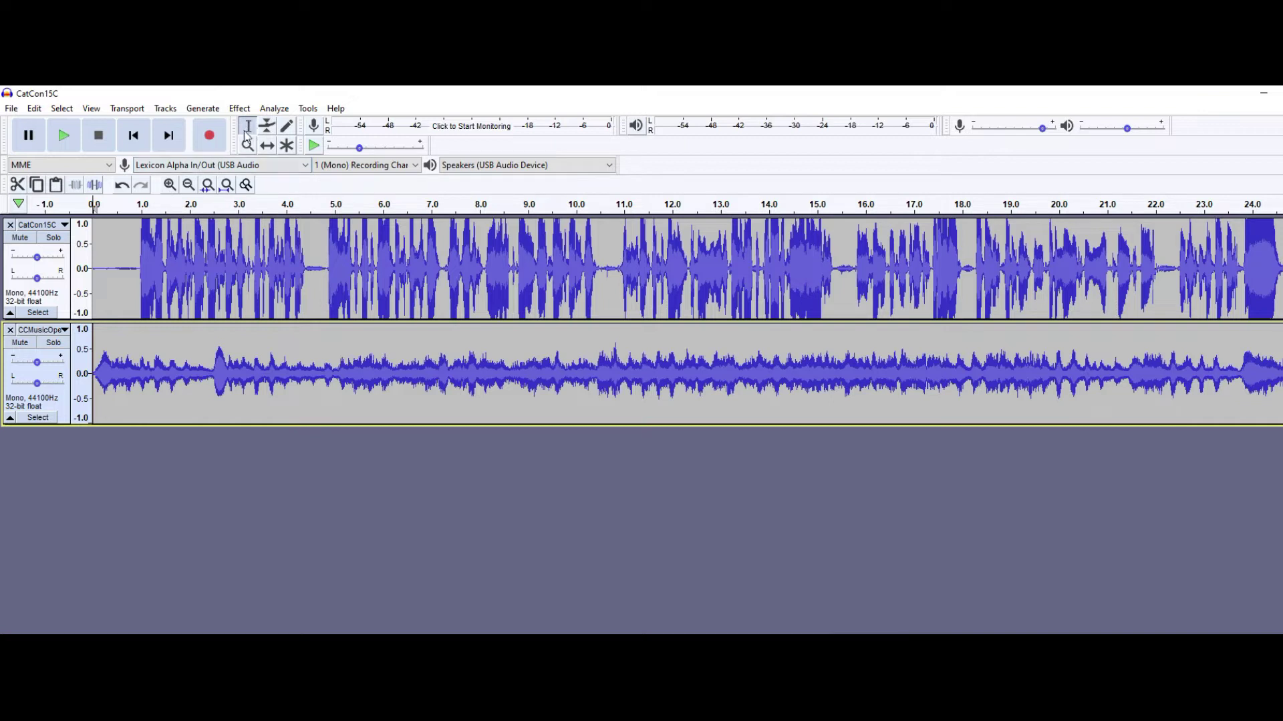
left_click(275, 148)
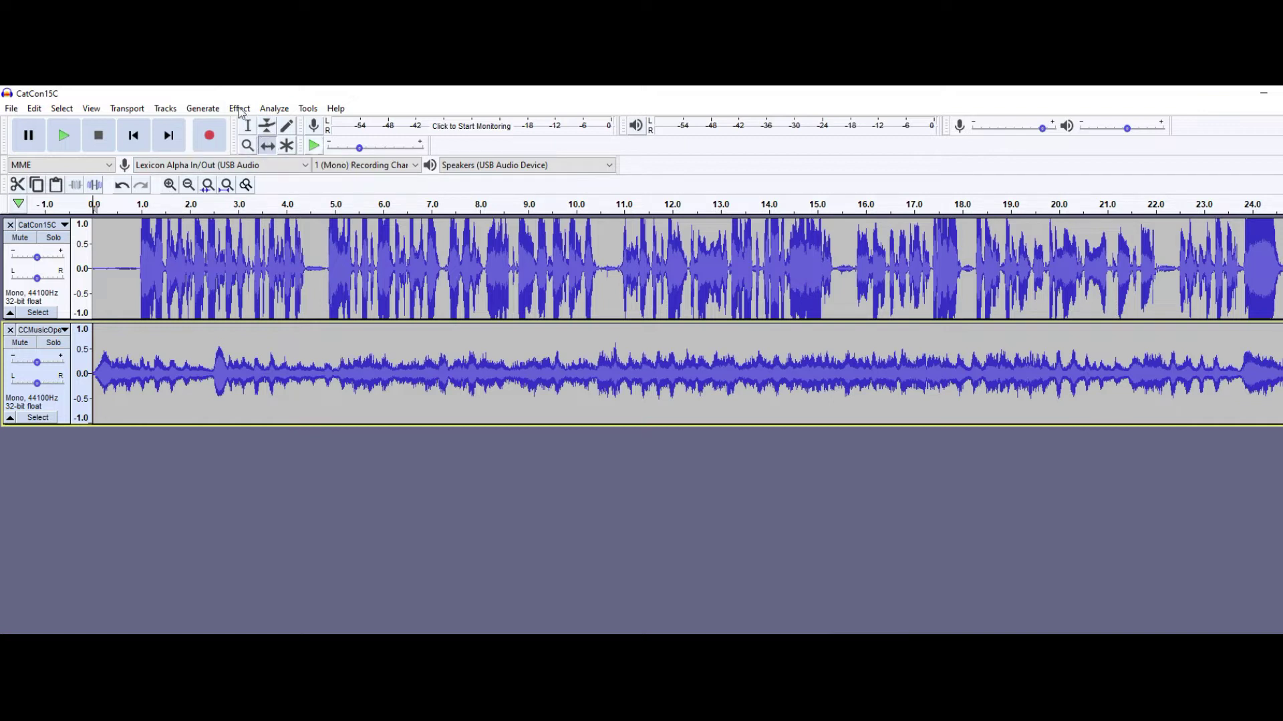
left_click_drag(268, 249, 676, 286)
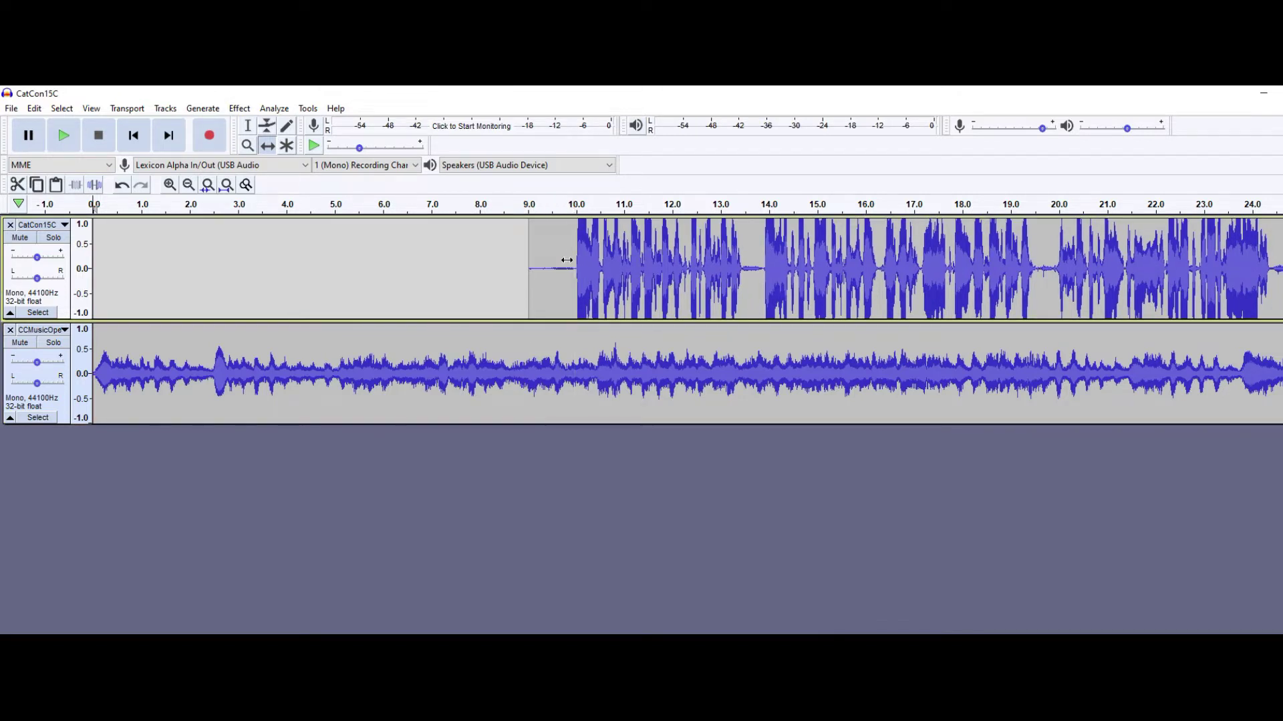
Step: Select the opening music from about 10 seconds to its end and amplify it by -11.6 dB
left_click(248, 127)
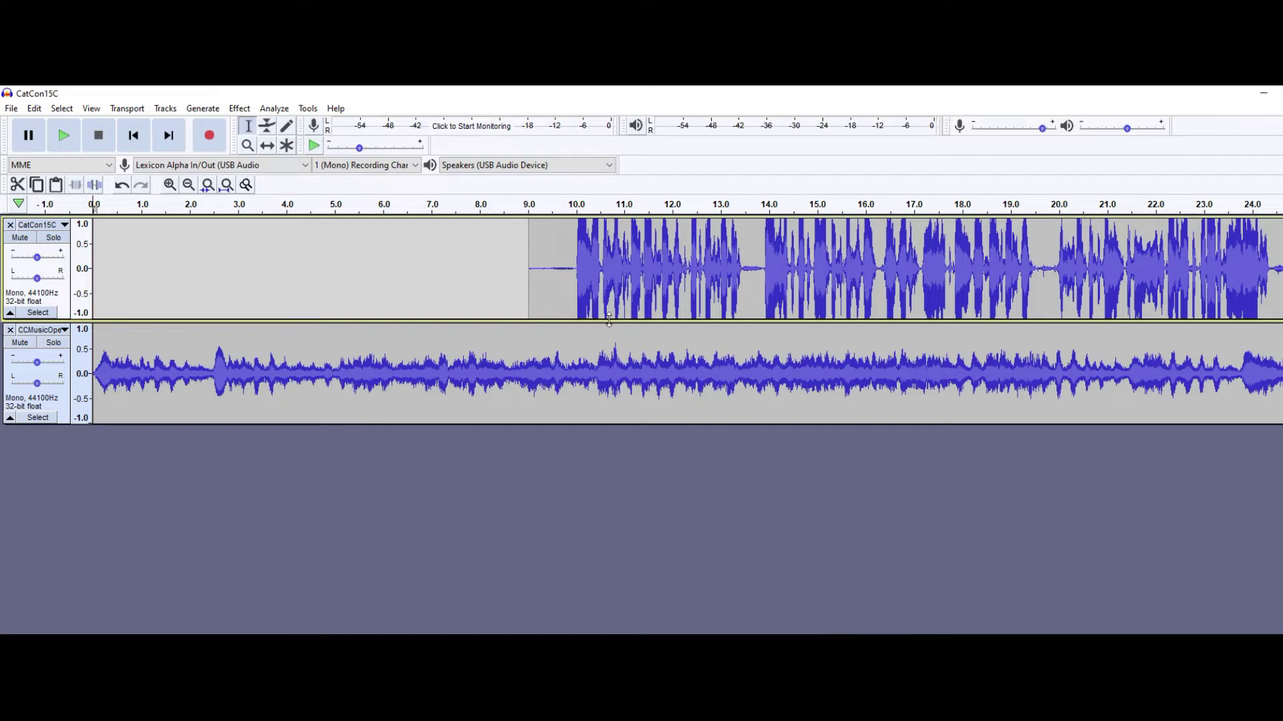
left_click_drag(582, 340, 1158, 394)
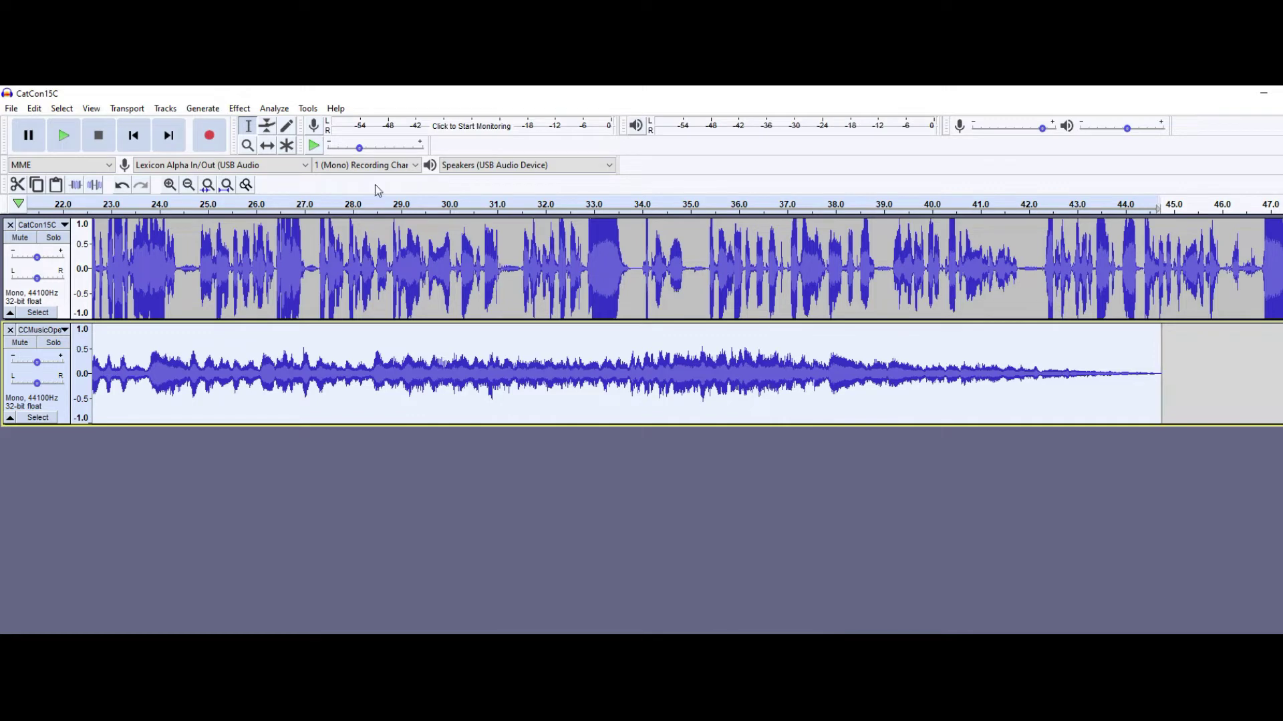
left_click(239, 109)
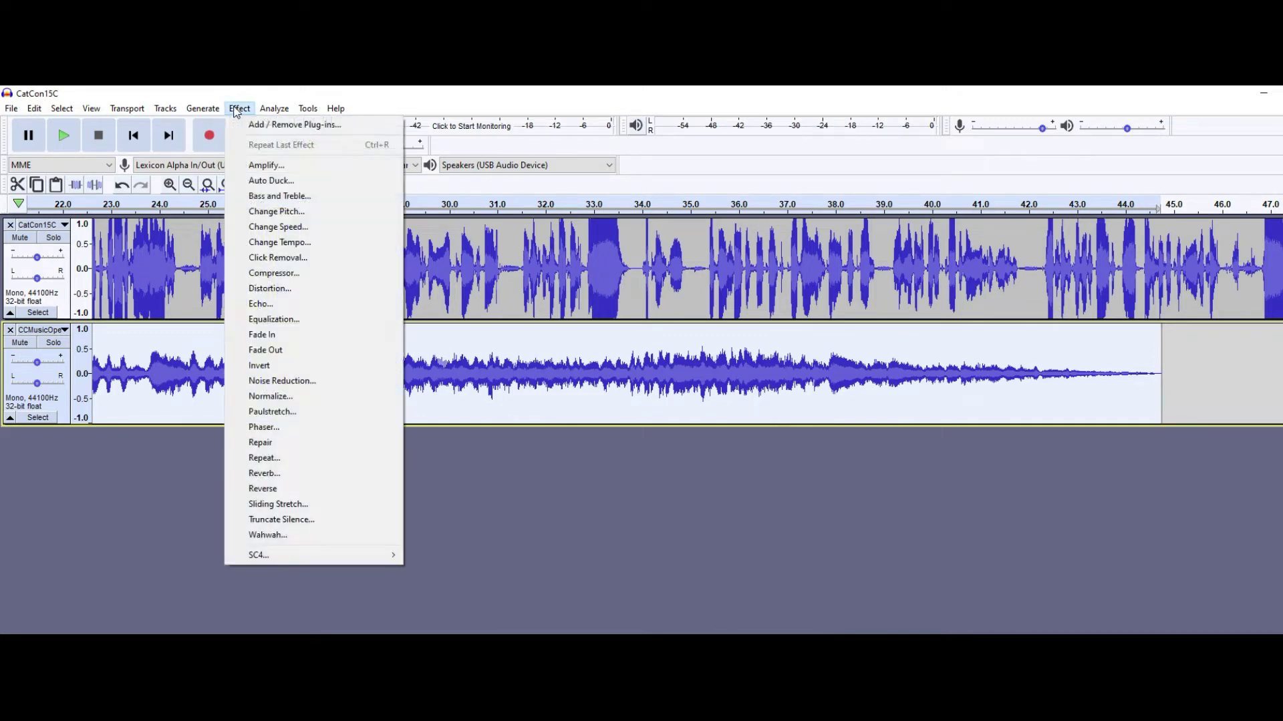
left_click(266, 166)
left_click(685, 431)
left_click_drag(686, 438, 637, 443)
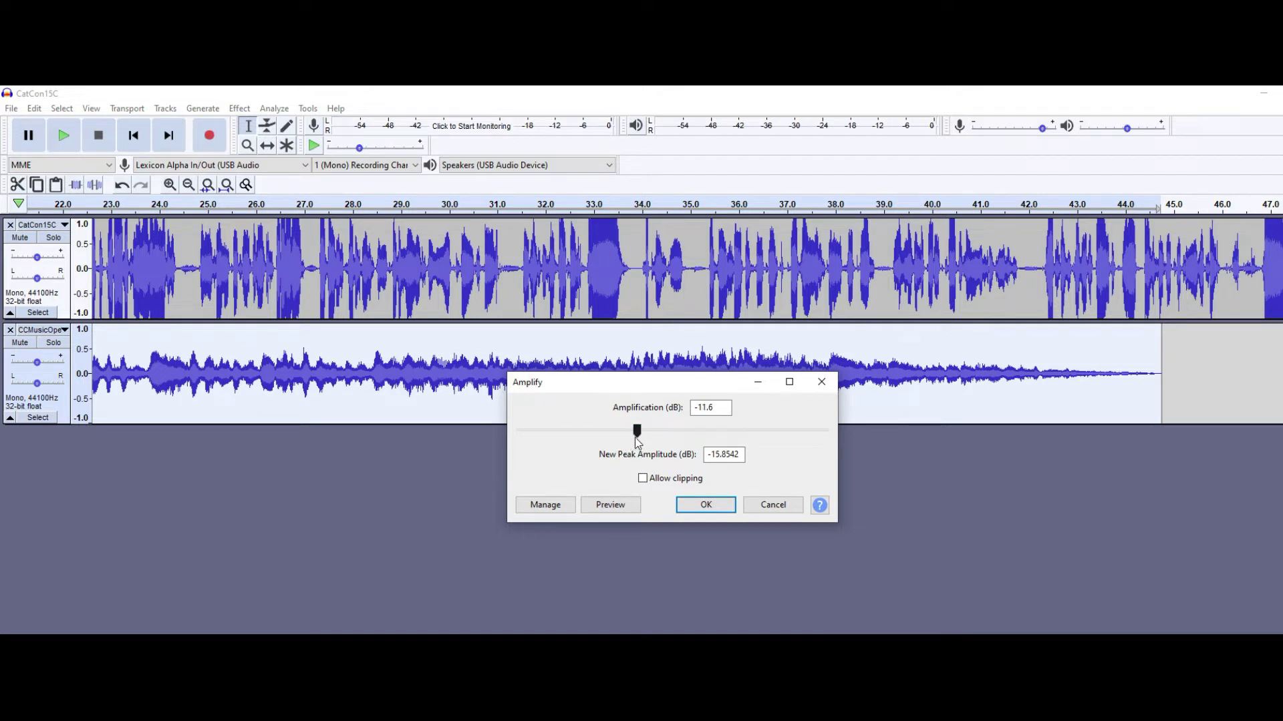
left_click(706, 506)
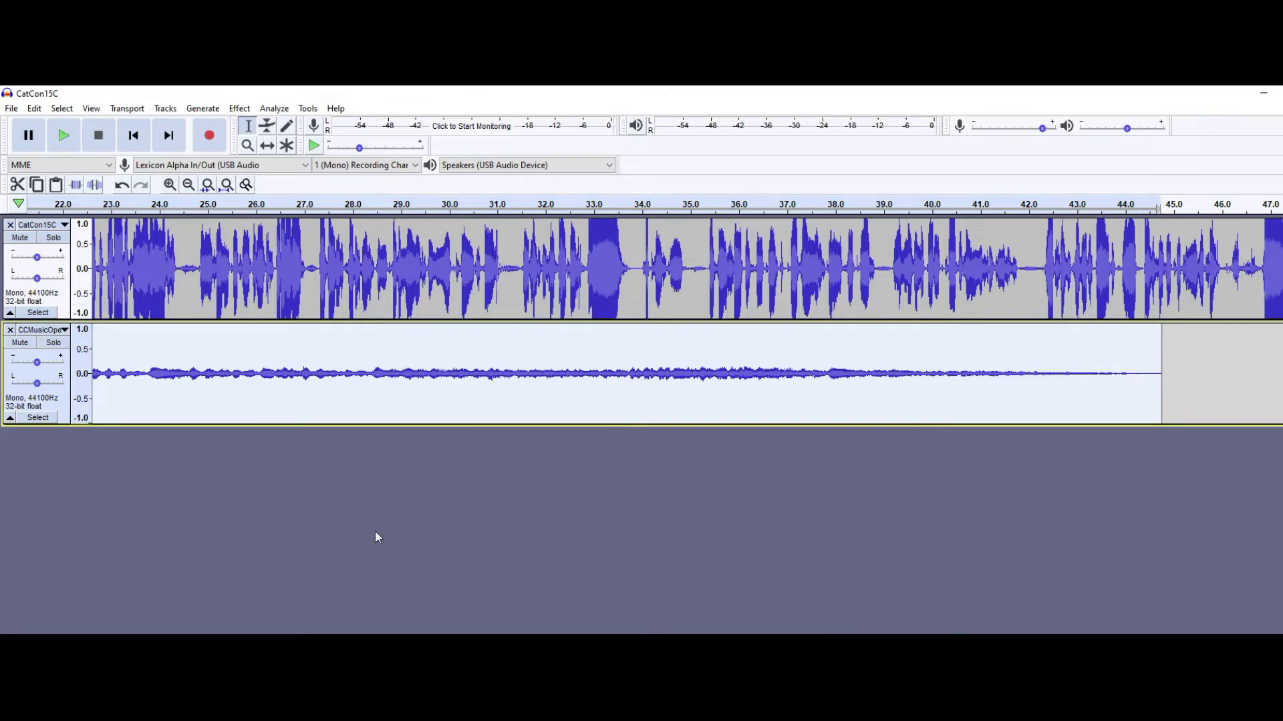
Step: Reduce the display heights of the CatCon15C and CCMusicOpen tracks to make room for another track
scroll(686, 321, "left", 10)
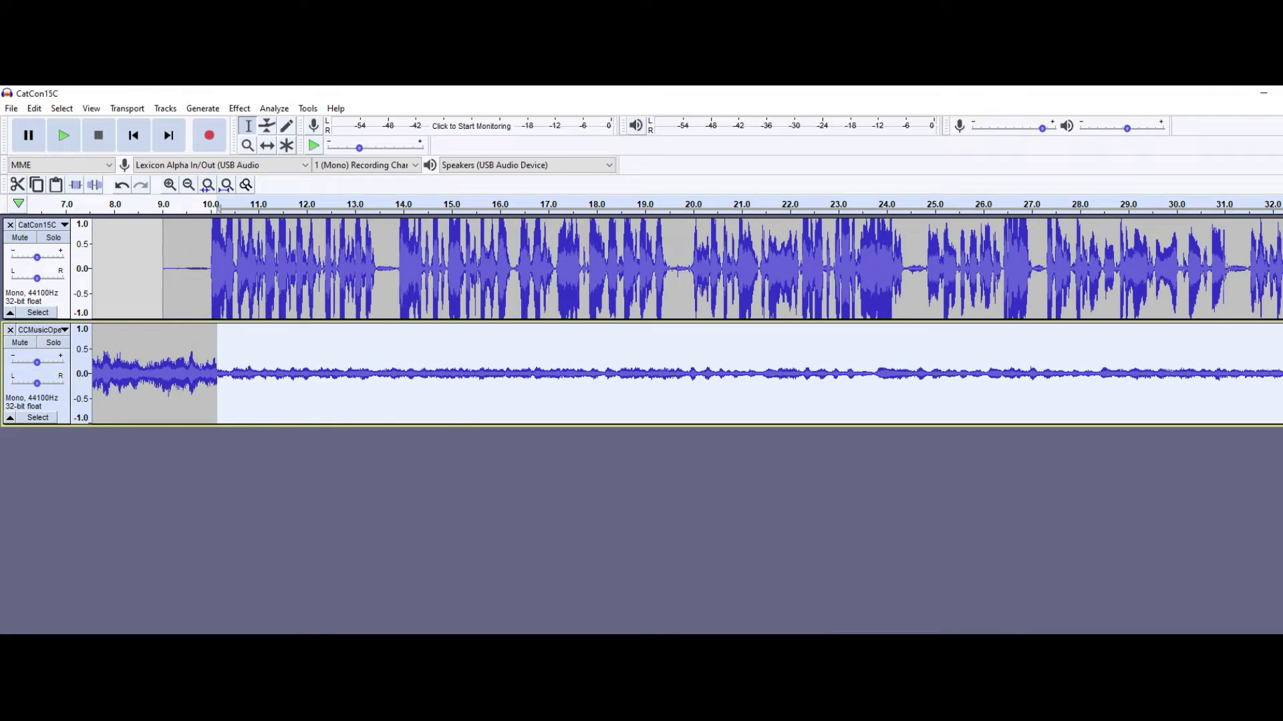
scroll(686, 320, "left", 3)
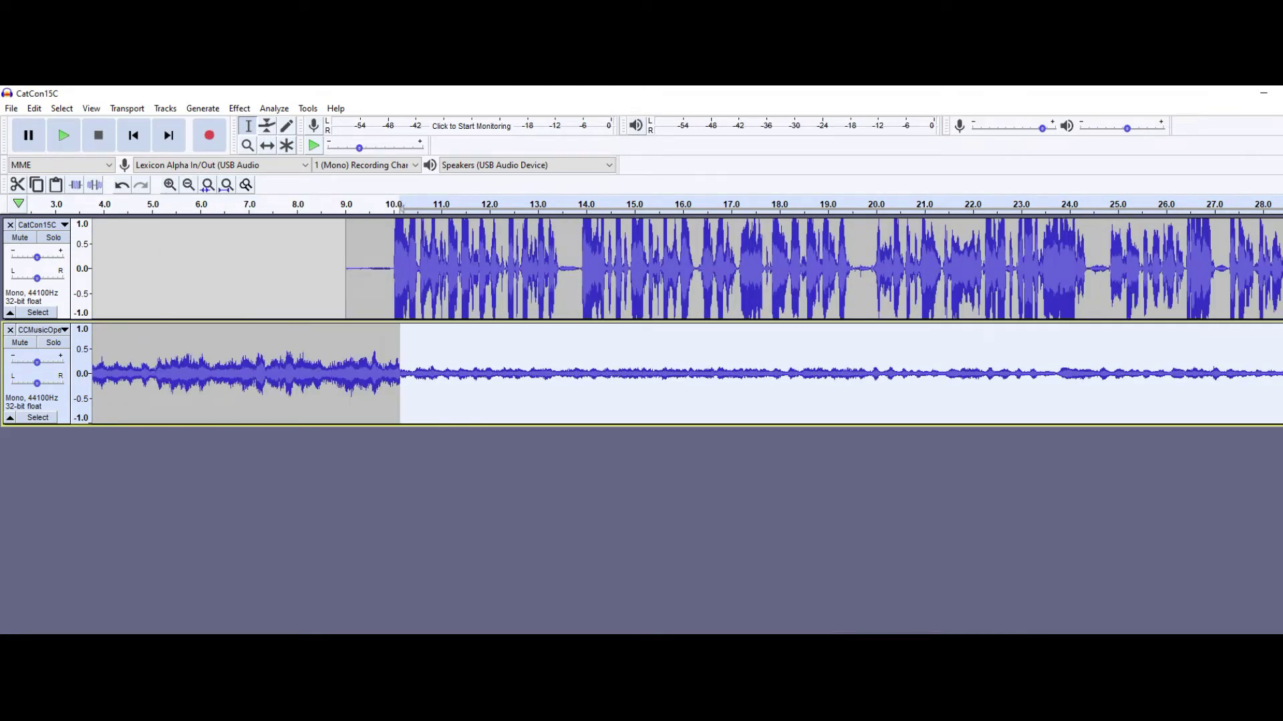
scroll(687, 320, "right", 3)
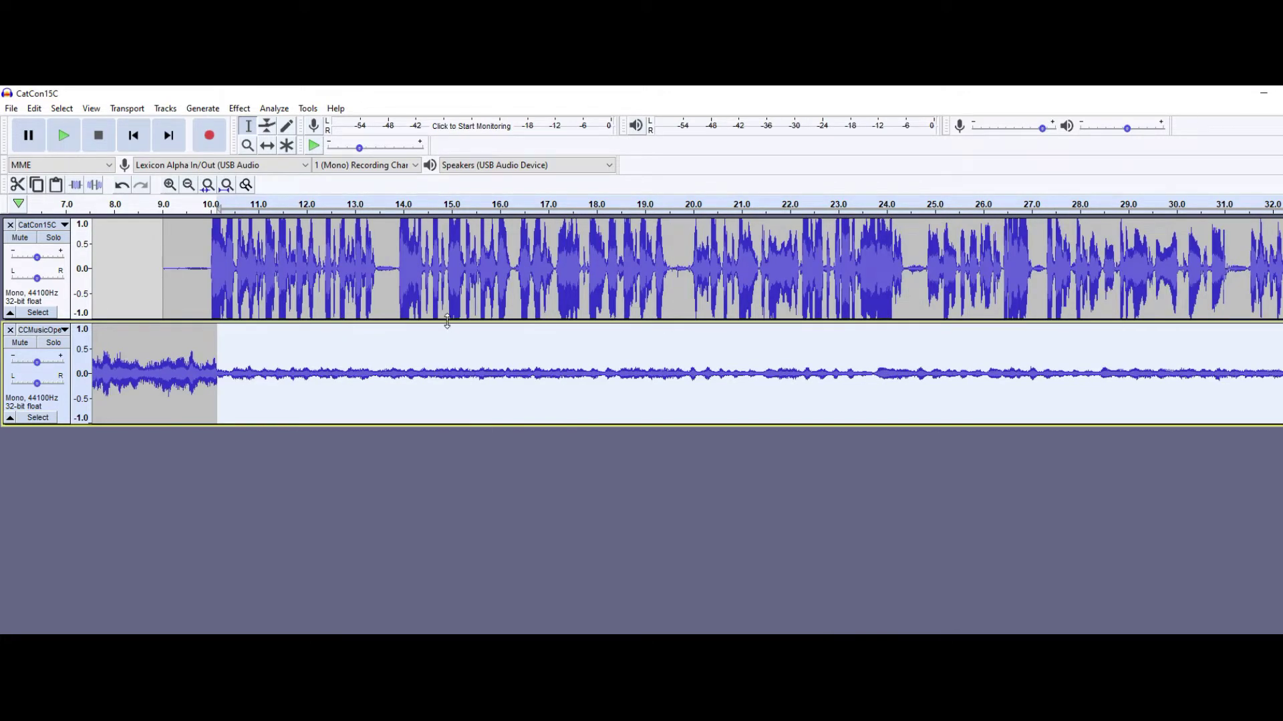
left_click_drag(447, 322, 447, 231)
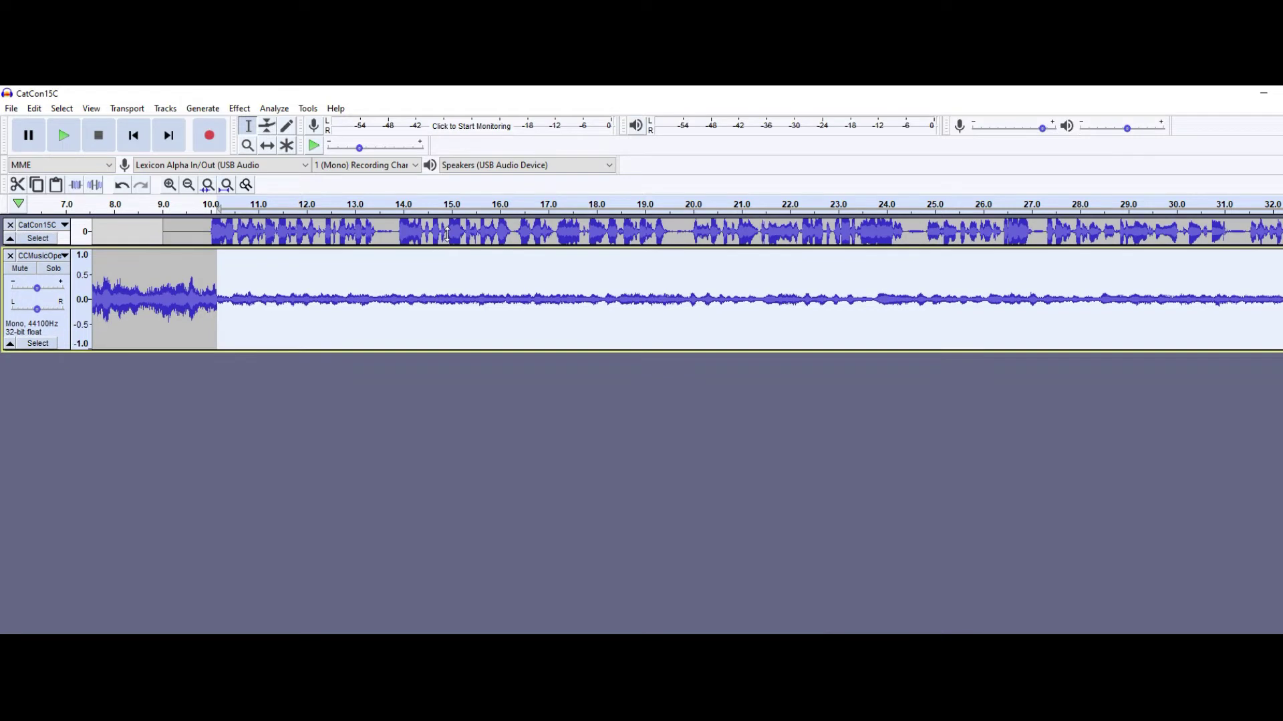
left_click(490, 348)
left_click_drag(506, 352, 513, 288)
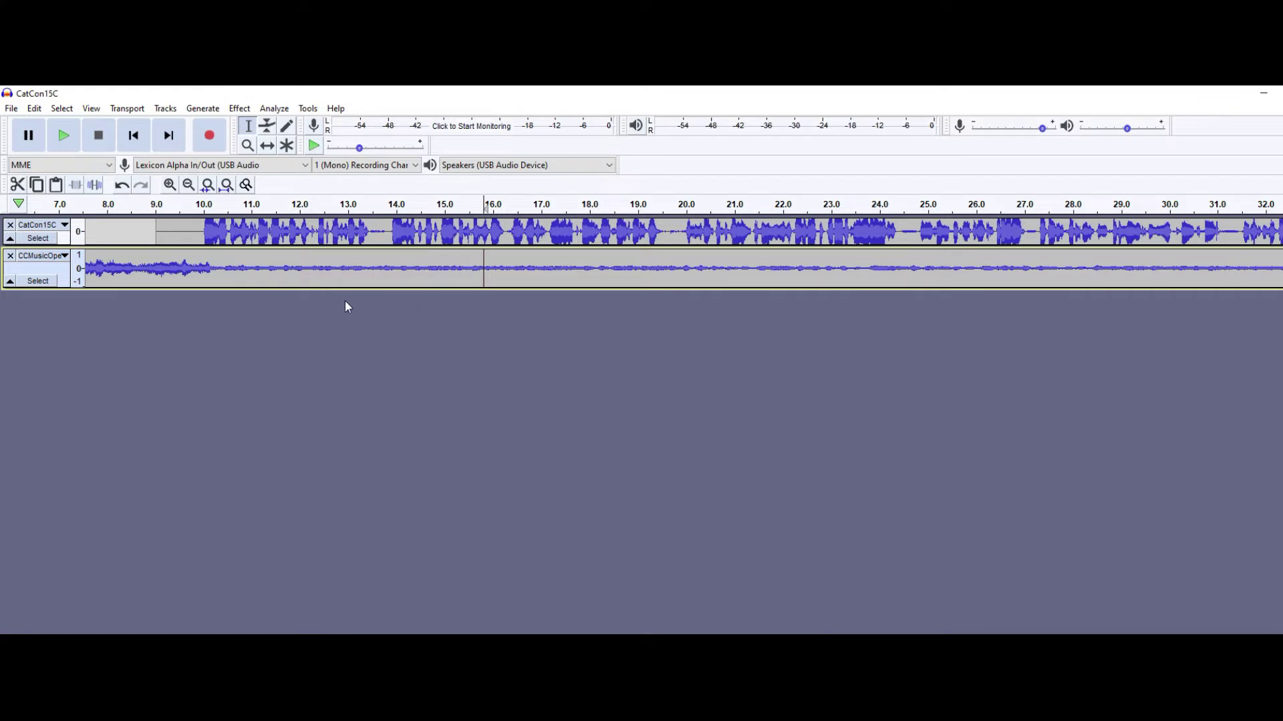
Step: Import CCMusicClose.wav from the Catholic Production folder as a third track
left_click(9, 112)
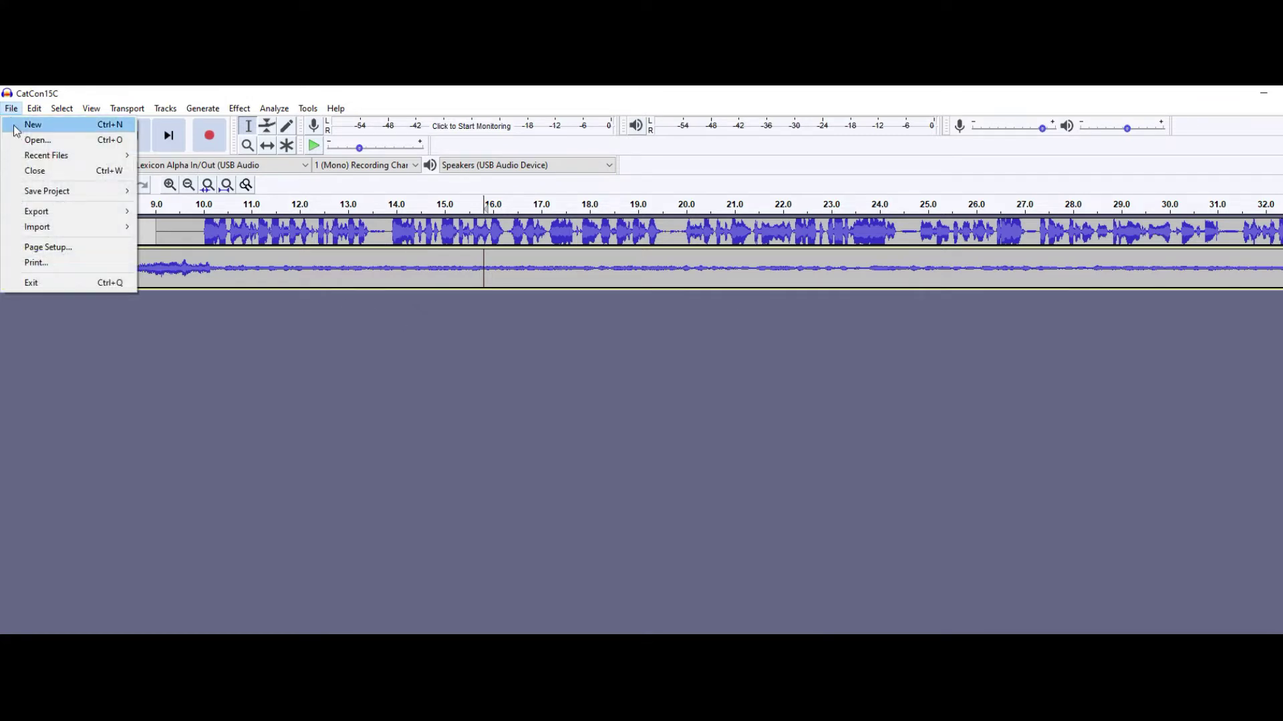
mouse_move(46, 227)
left_click(187, 230)
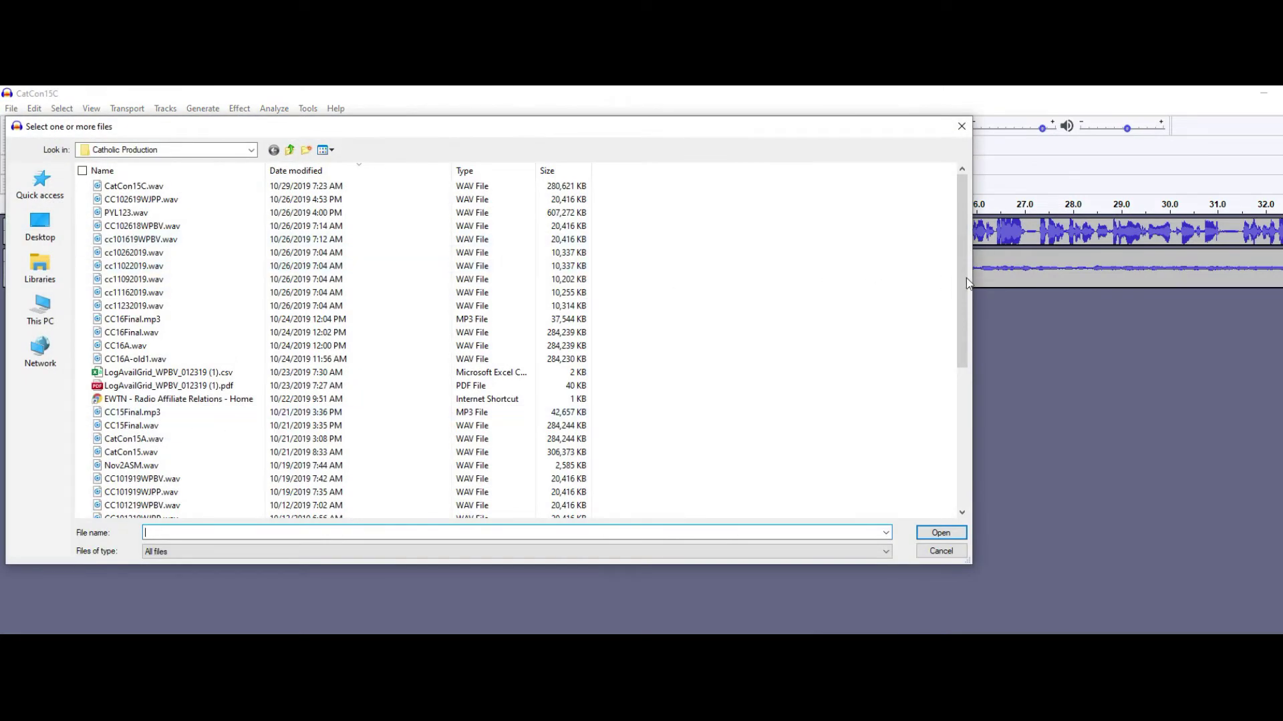
left_click_drag(962, 284, 960, 454)
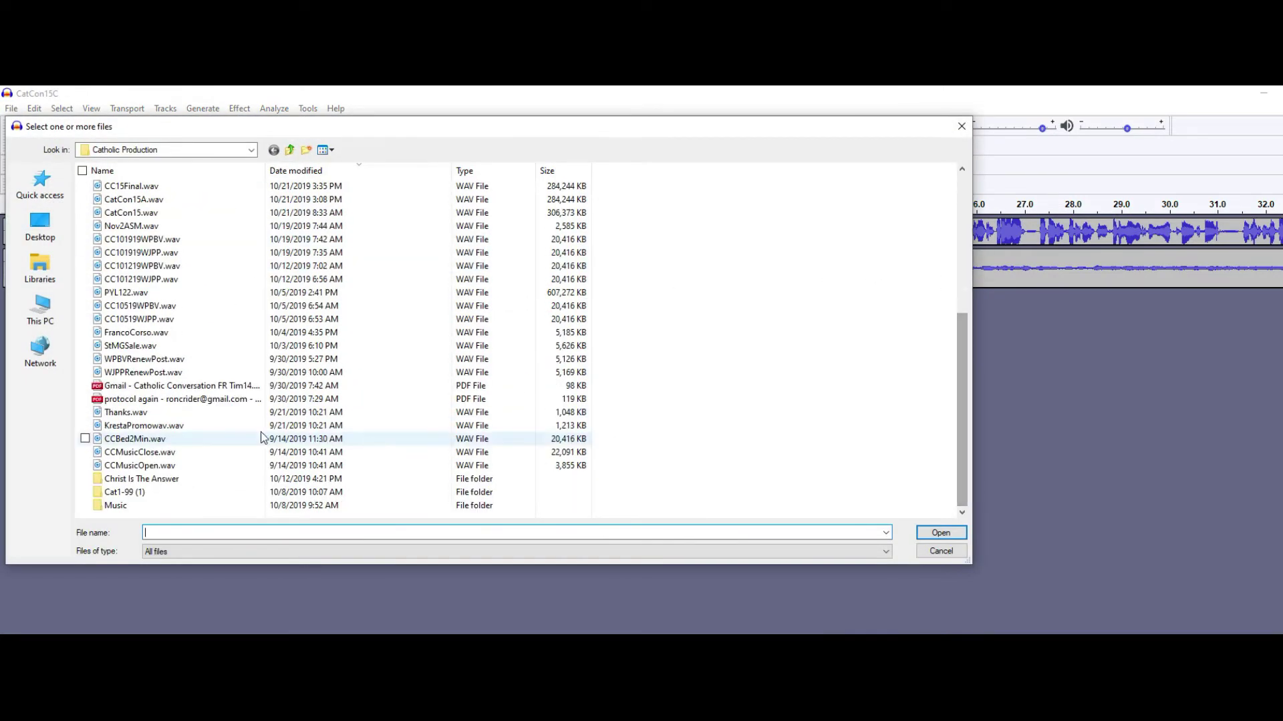
left_click(160, 453)
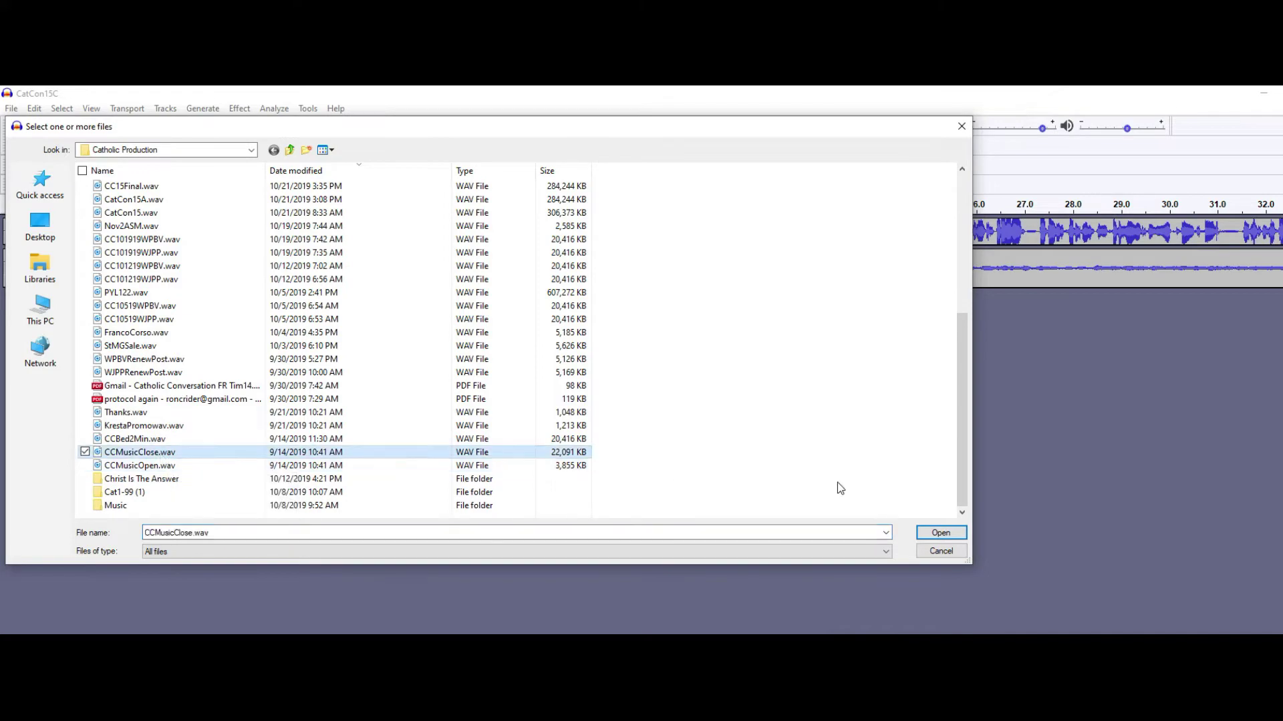
left_click(929, 532)
left_click(743, 558)
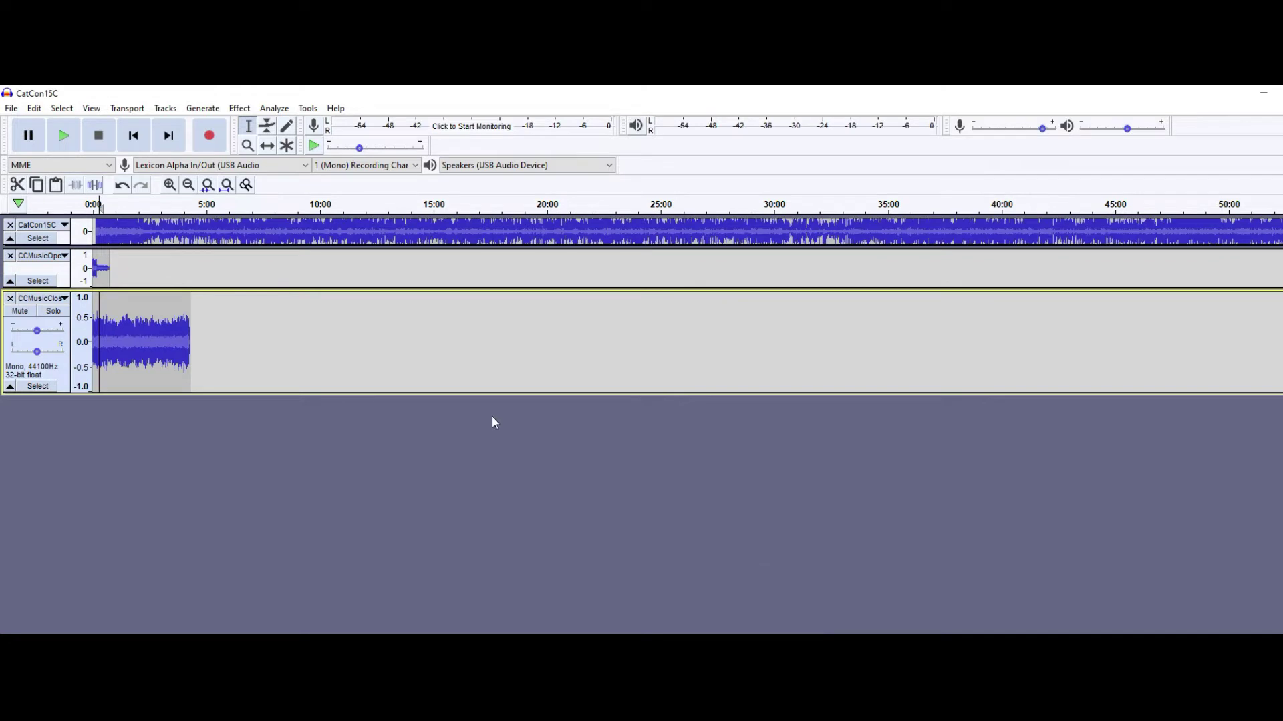
Step: Move the CCMusicClose clip along the timeline with the Time Shift Tool so it ends level with the voice recording
left_click(189, 185)
left_click(188, 185)
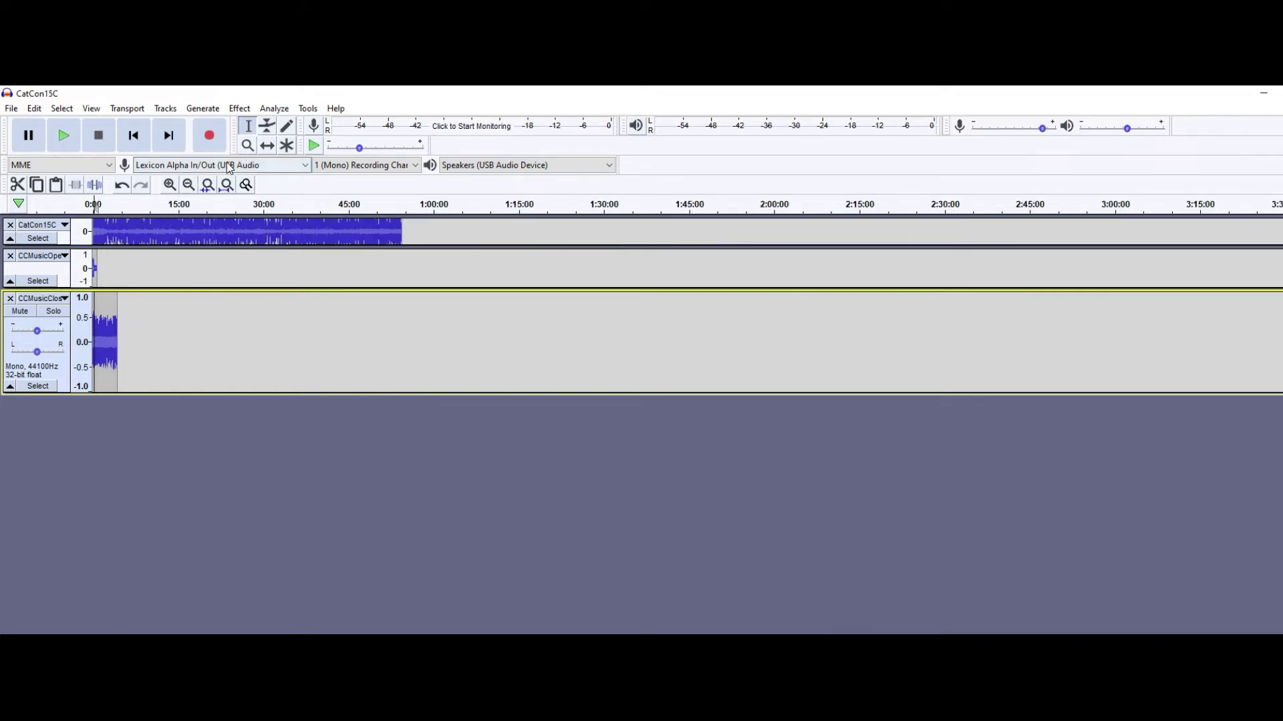
left_click(269, 147)
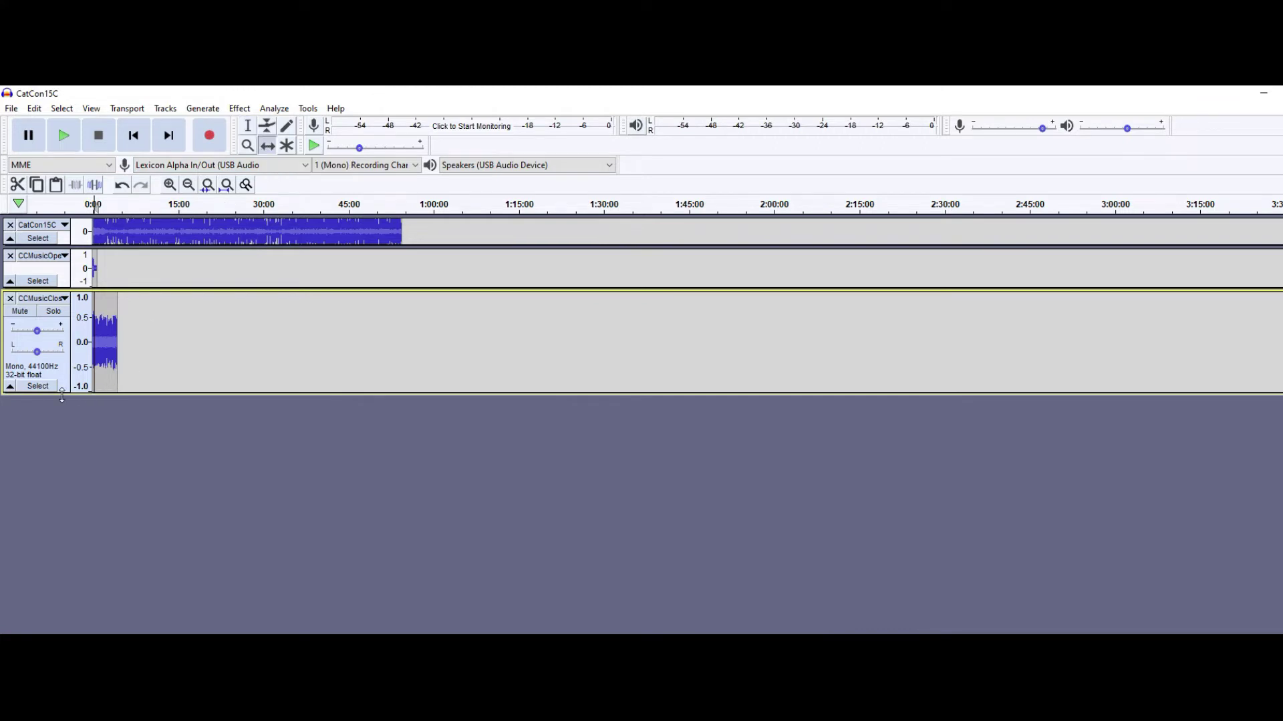
left_click_drag(109, 345, 393, 338)
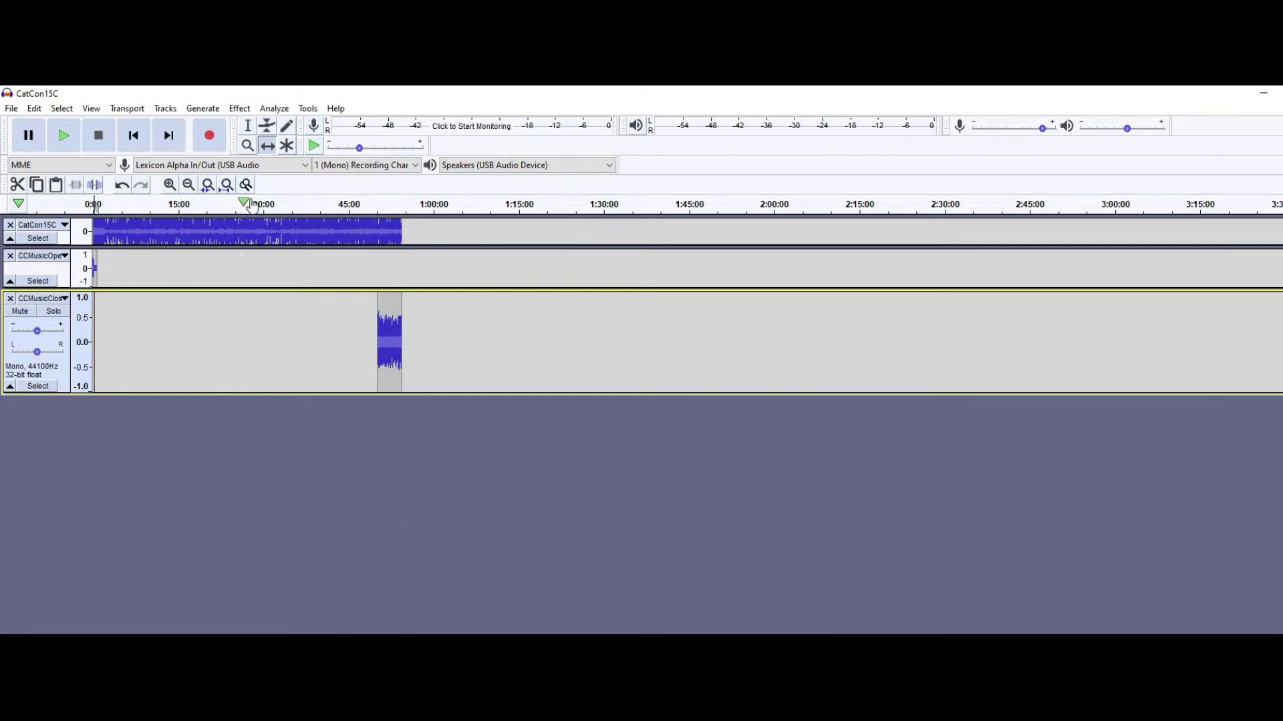
Step: Shift the closing music slightly later so it ends at about 55:00, just past the end of the voice
left_click(168, 186)
left_click(169, 187)
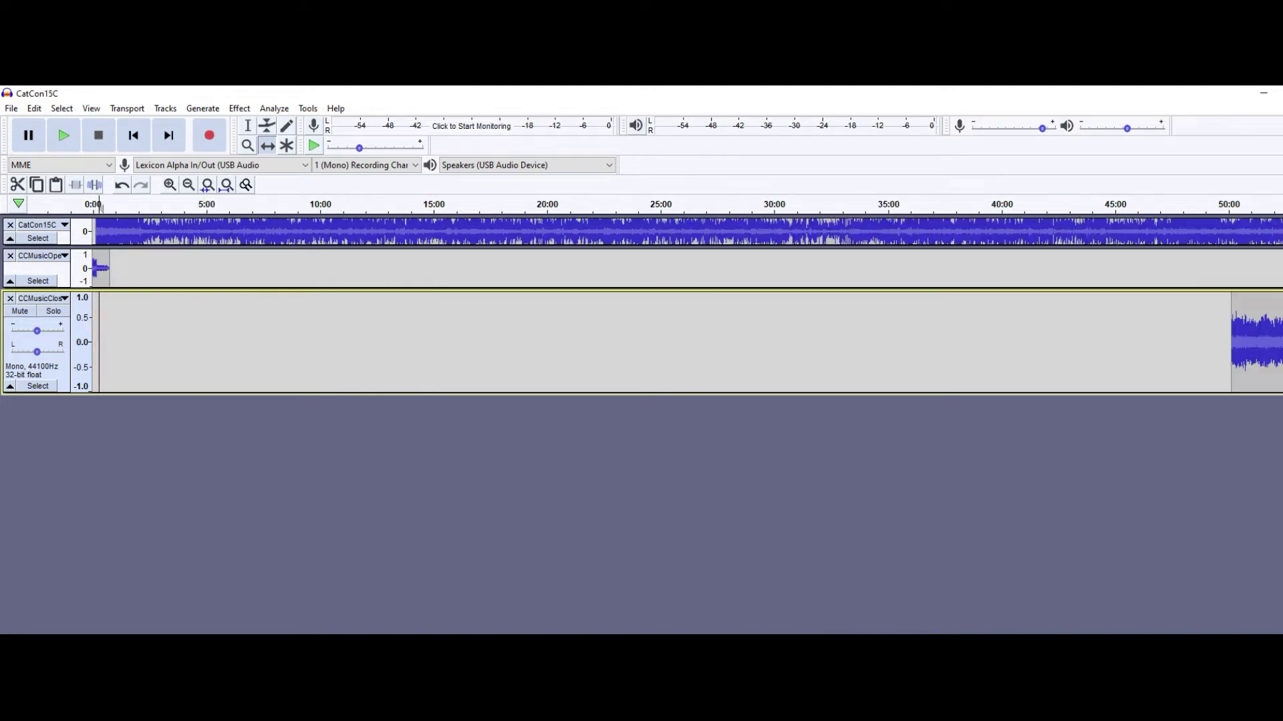
scroll(666, 294, "right", 5)
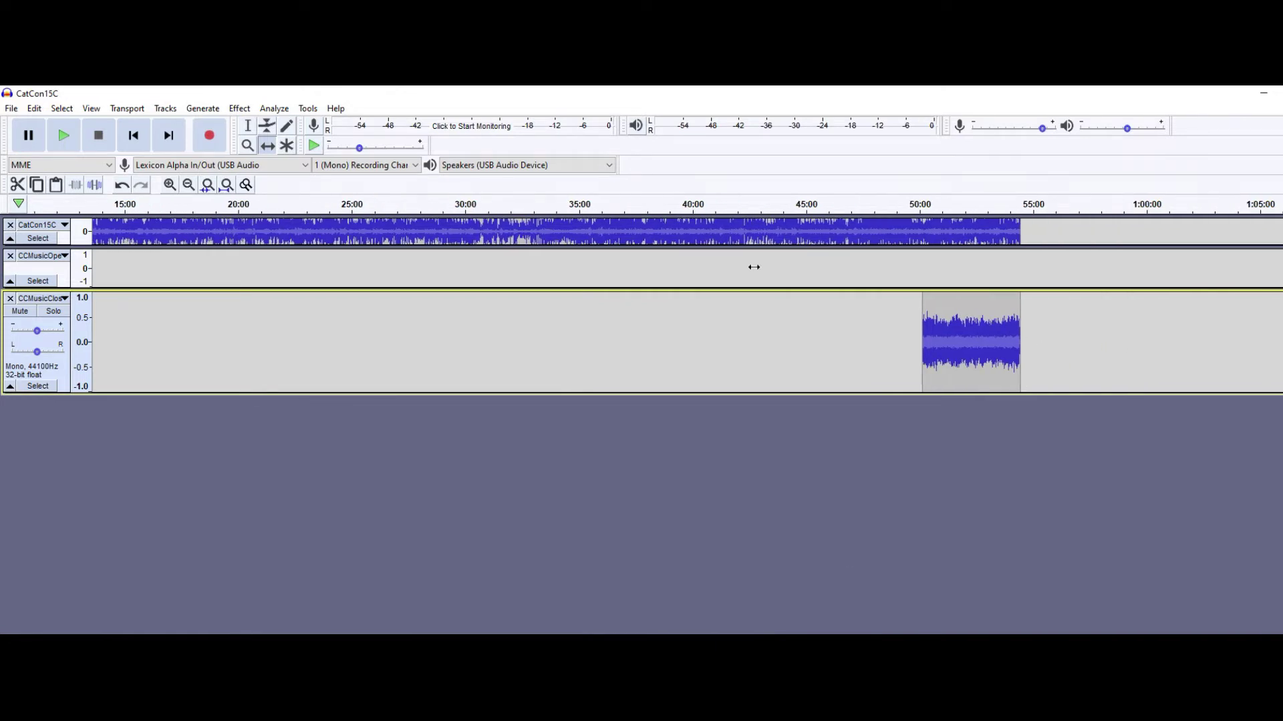
left_click(169, 185)
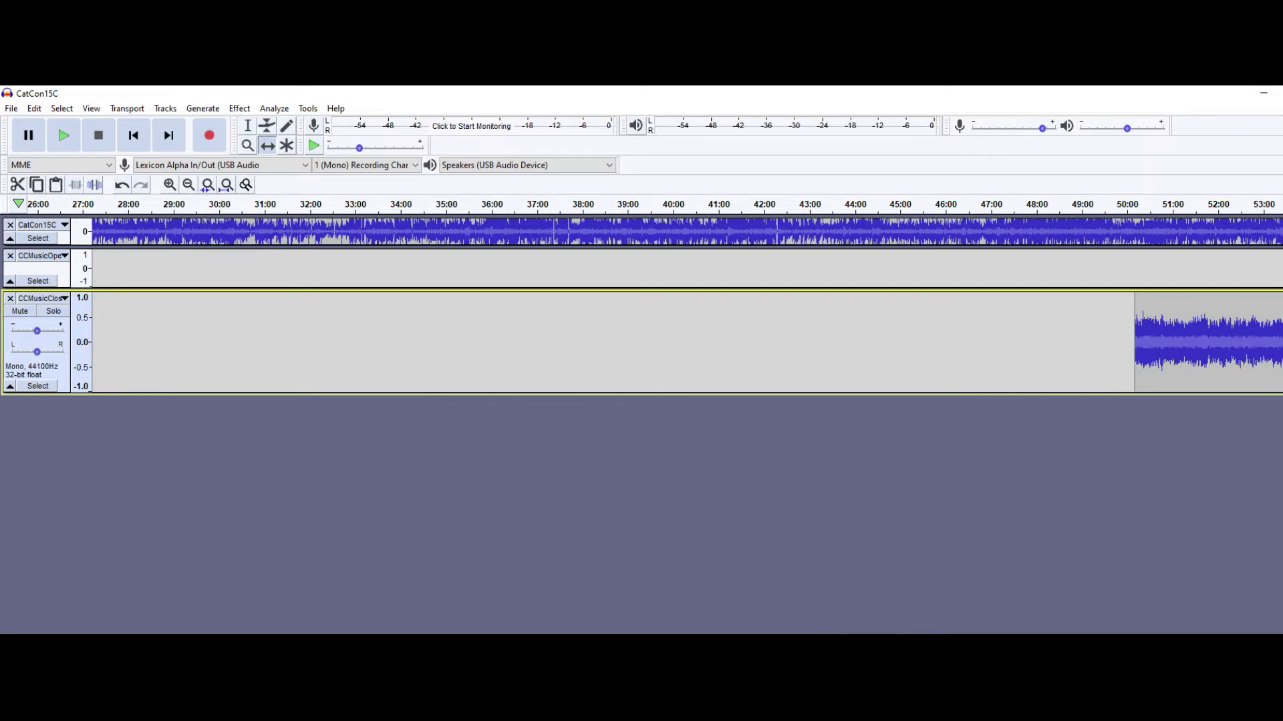
scroll(668, 301, "right", 5)
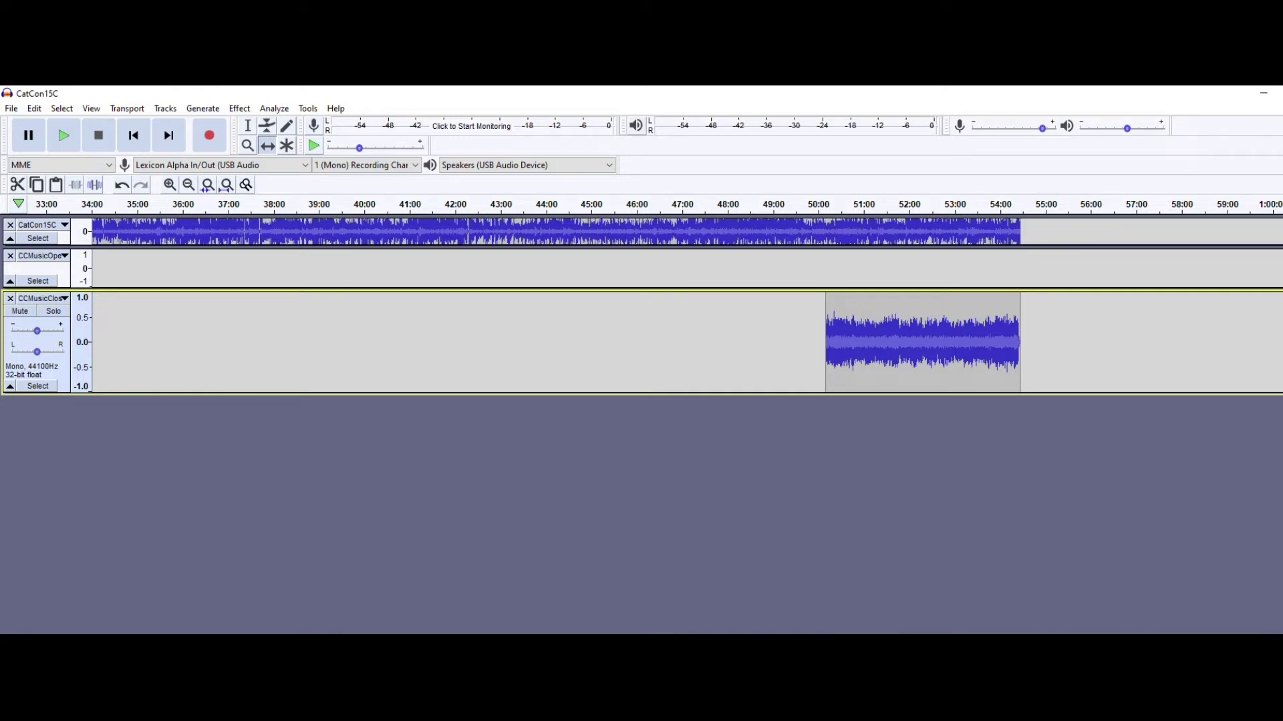
left_click_drag(936, 350, 965, 352)
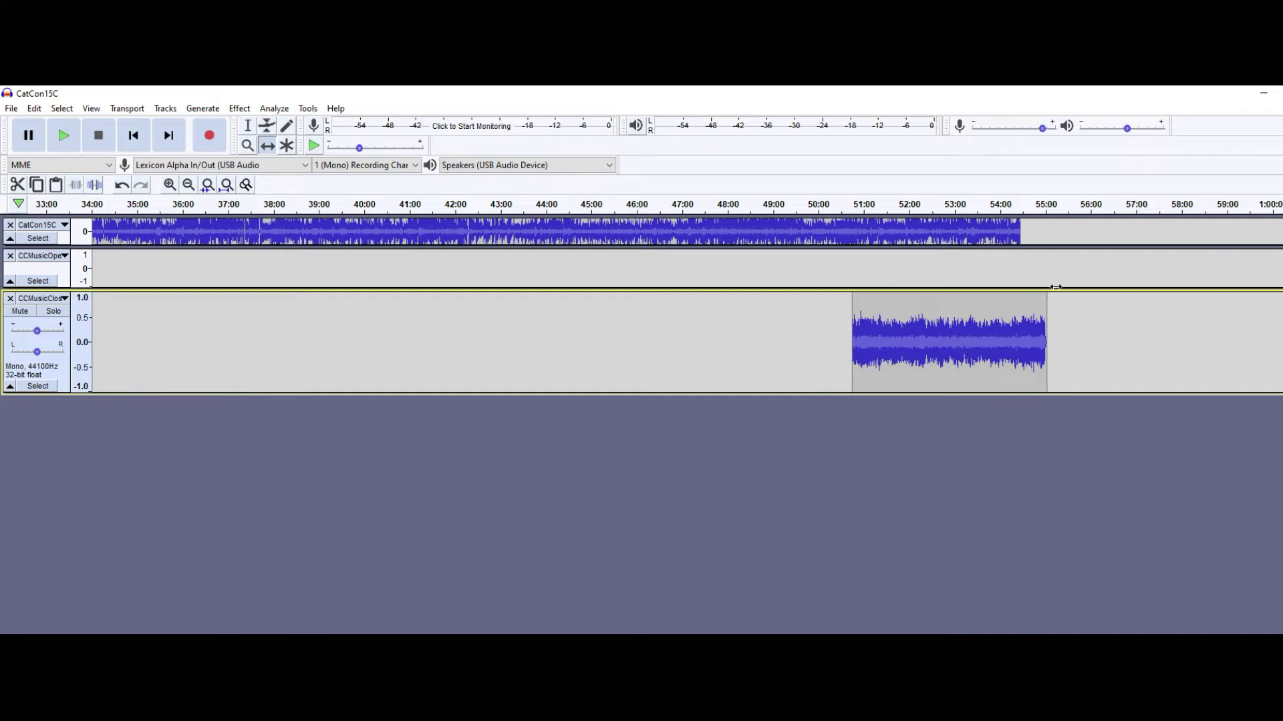
Step: Reduce the CCMusicOpen track's display height and cut the beginning of the closing music, up to about 53:20 on the timeline
left_click_drag(1056, 289, 1056, 246)
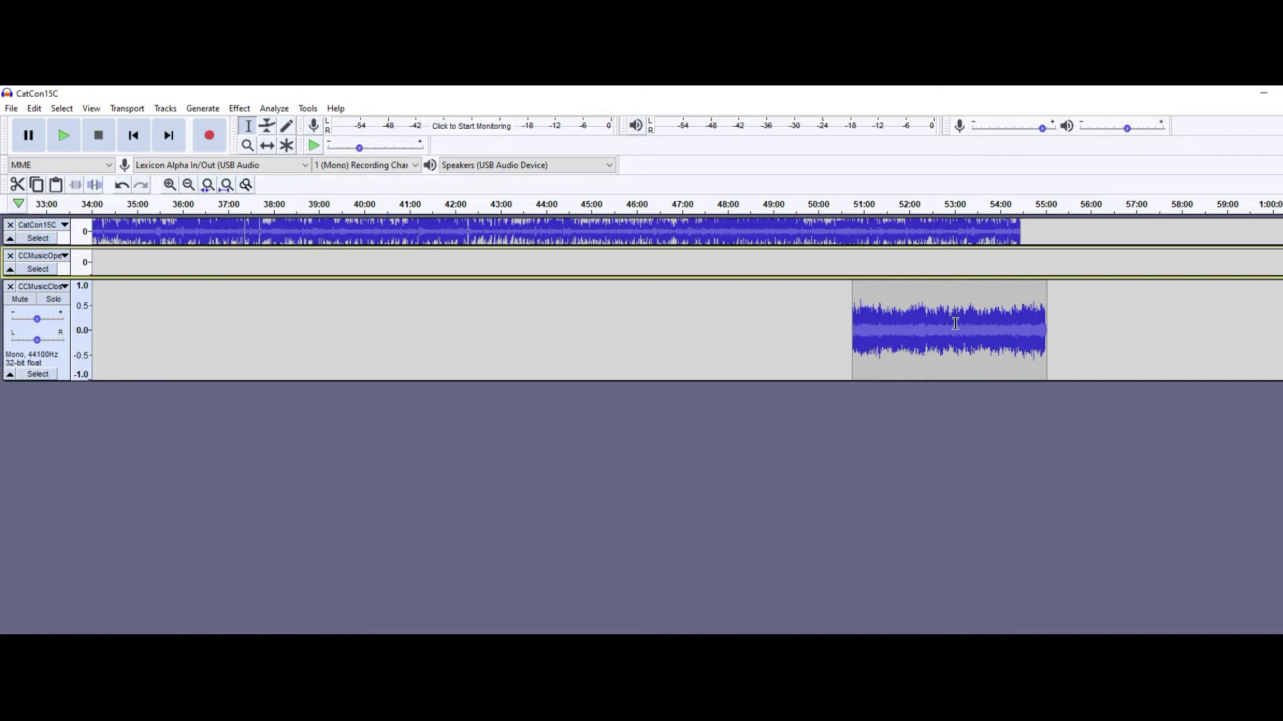
left_click_drag(968, 319, 846, 331)
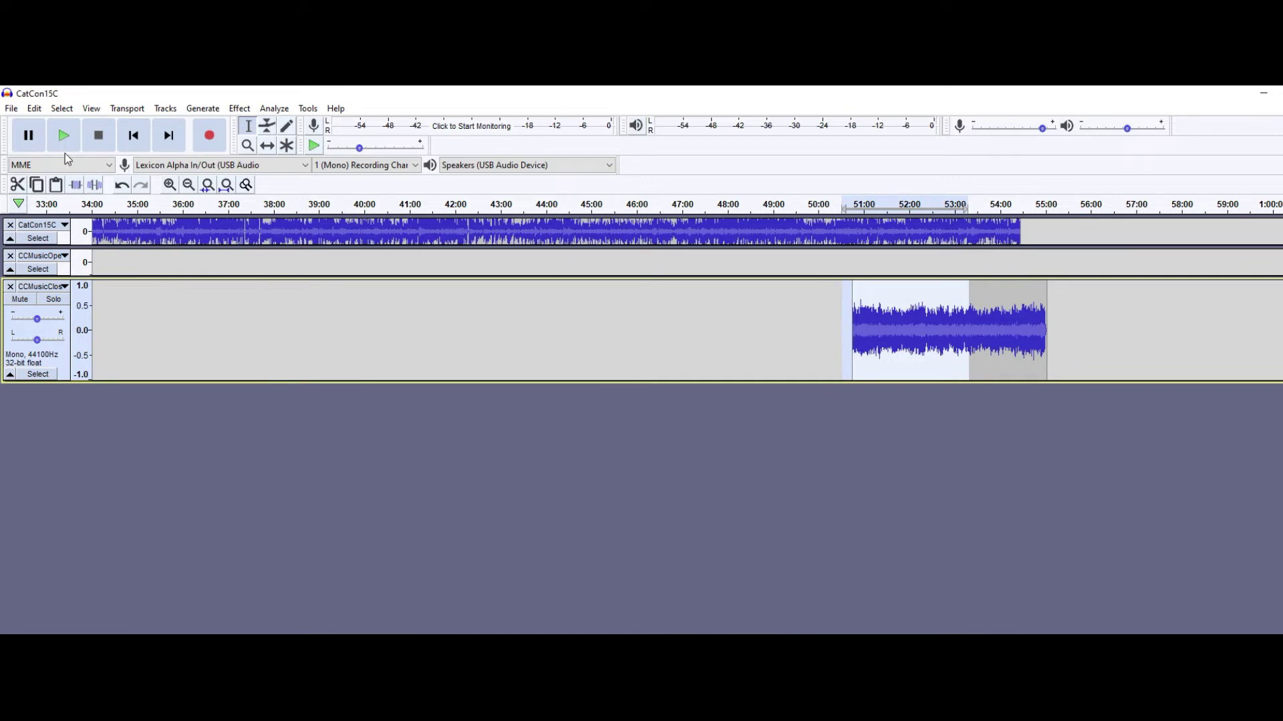
left_click(18, 185)
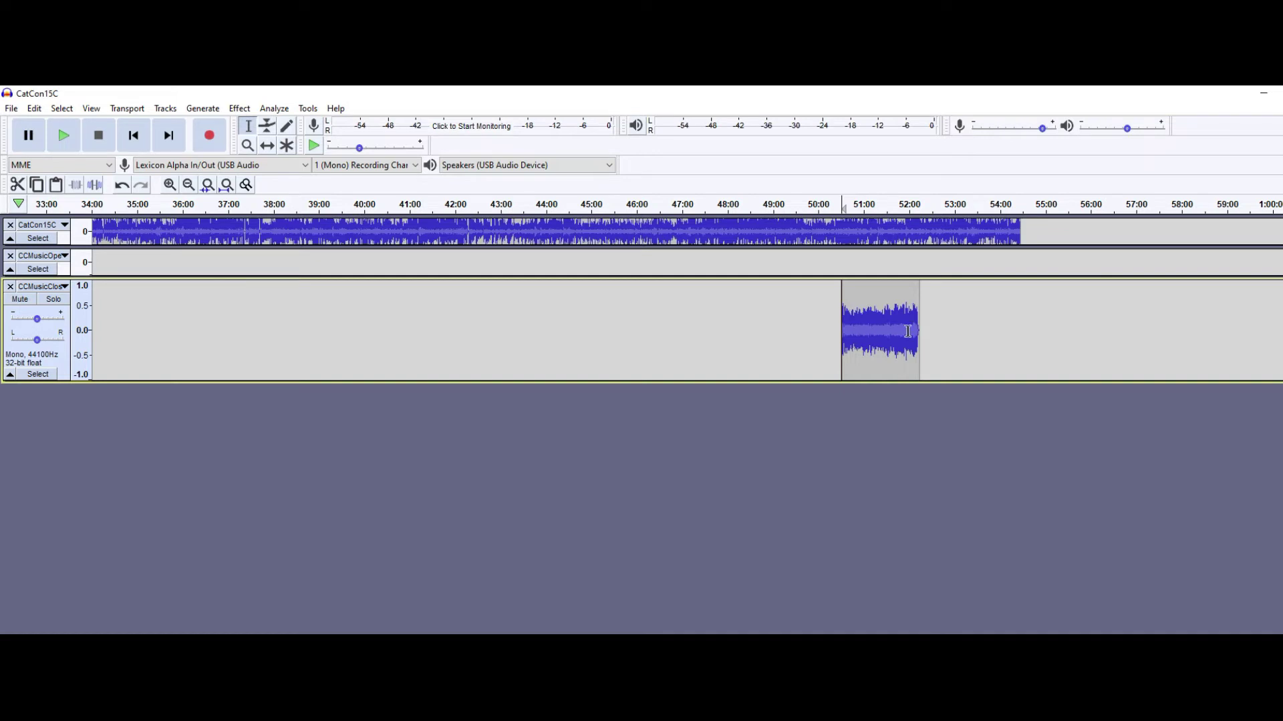
Step: Move the shortened closing music clip along the timeline with the Time Shift Tool so it ends at about 55:00
left_click_drag(921, 331, 891, 345)
left_click(955, 331)
left_click(267, 145)
left_click_drag(870, 332, 990, 326)
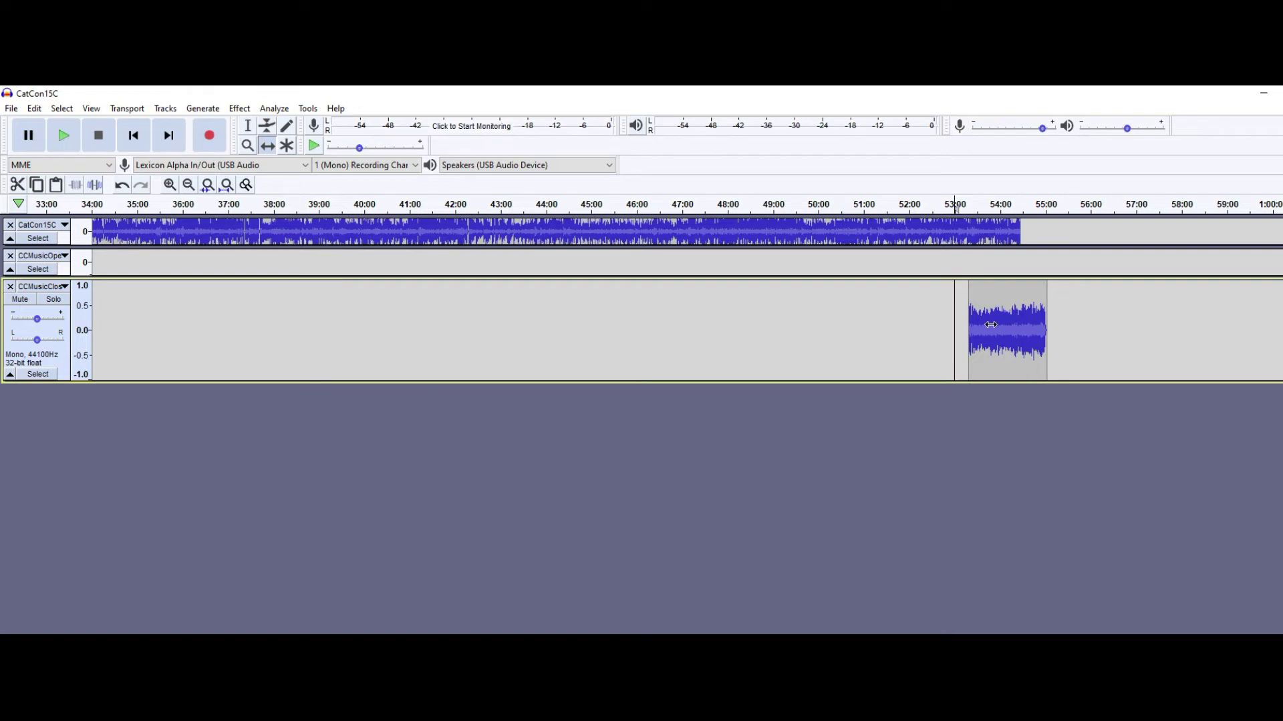
Step: Lower the volume of the closing music with Amplify, from its start to the point where the voice recording ends
left_click(1048, 261)
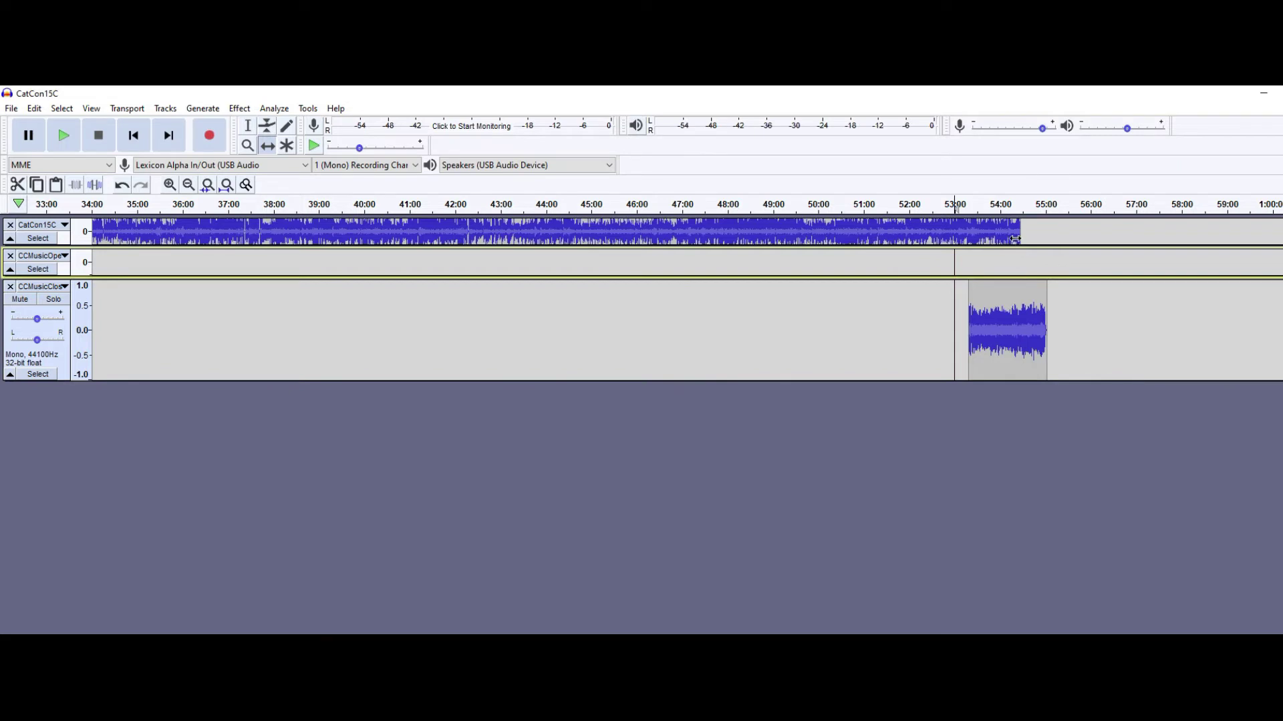
left_click(247, 126)
left_click(1019, 234)
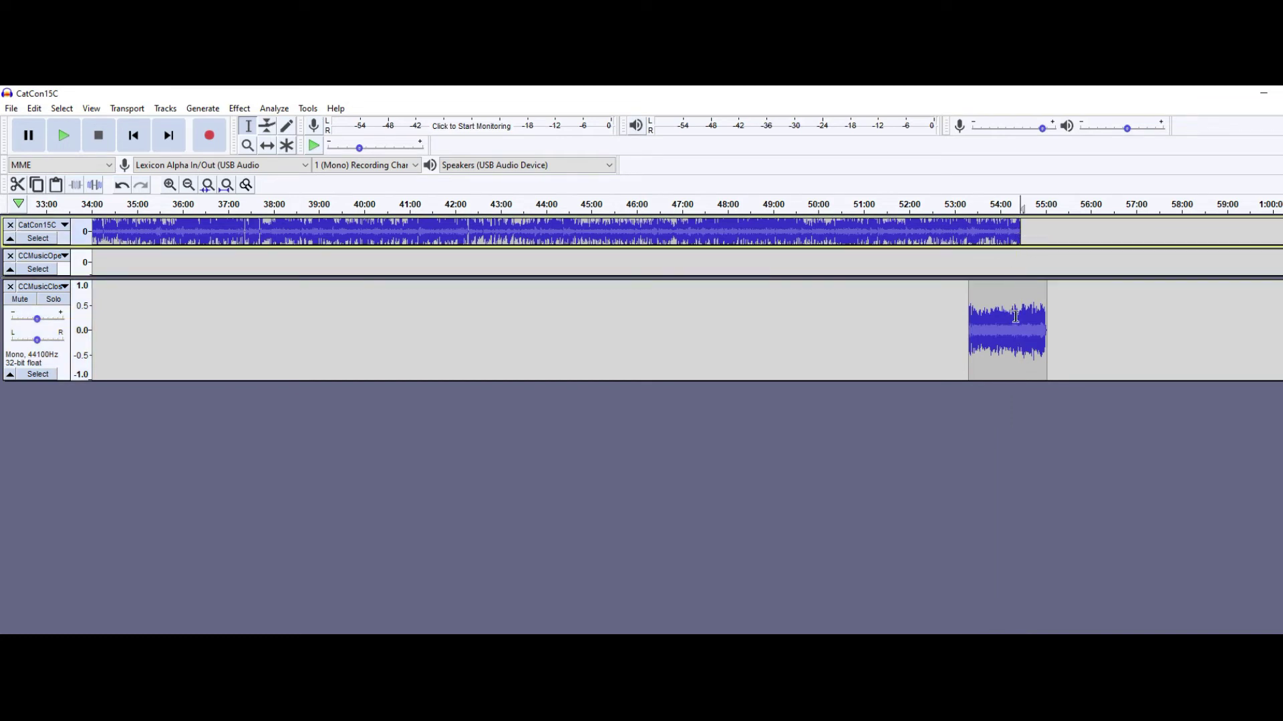
left_click_drag(1019, 319, 962, 335)
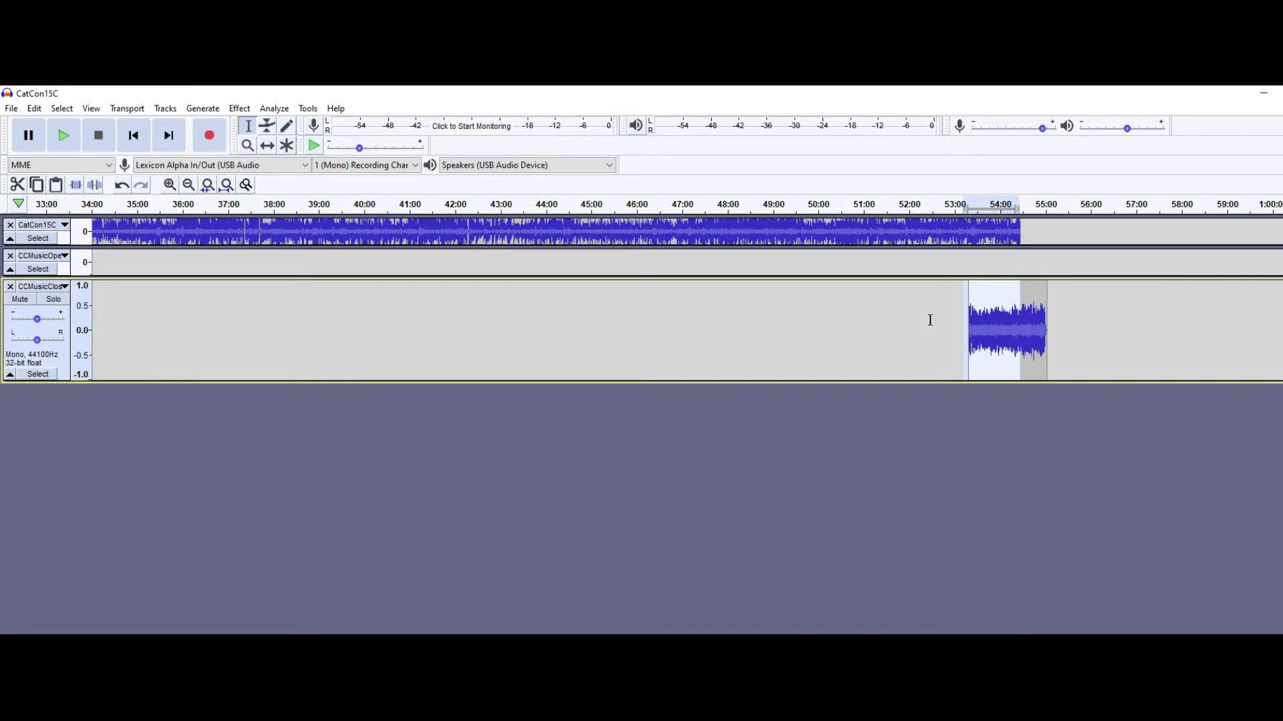
left_click(240, 111)
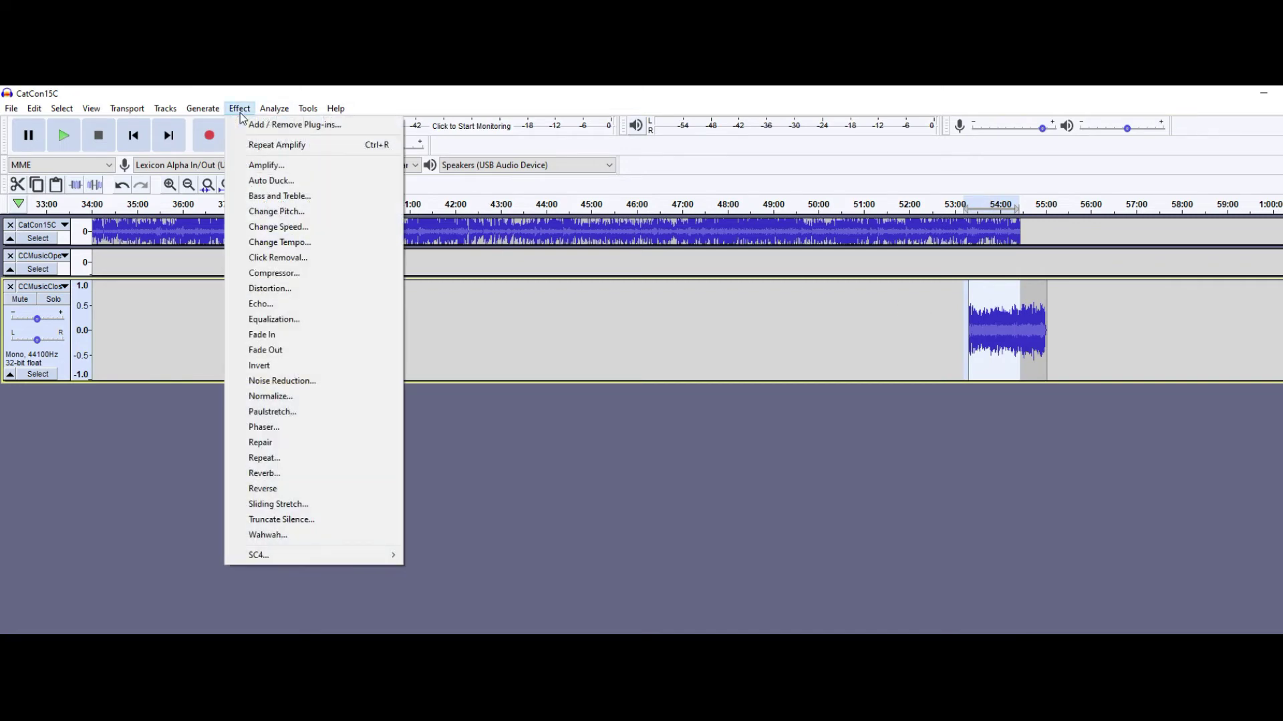
left_click(269, 167)
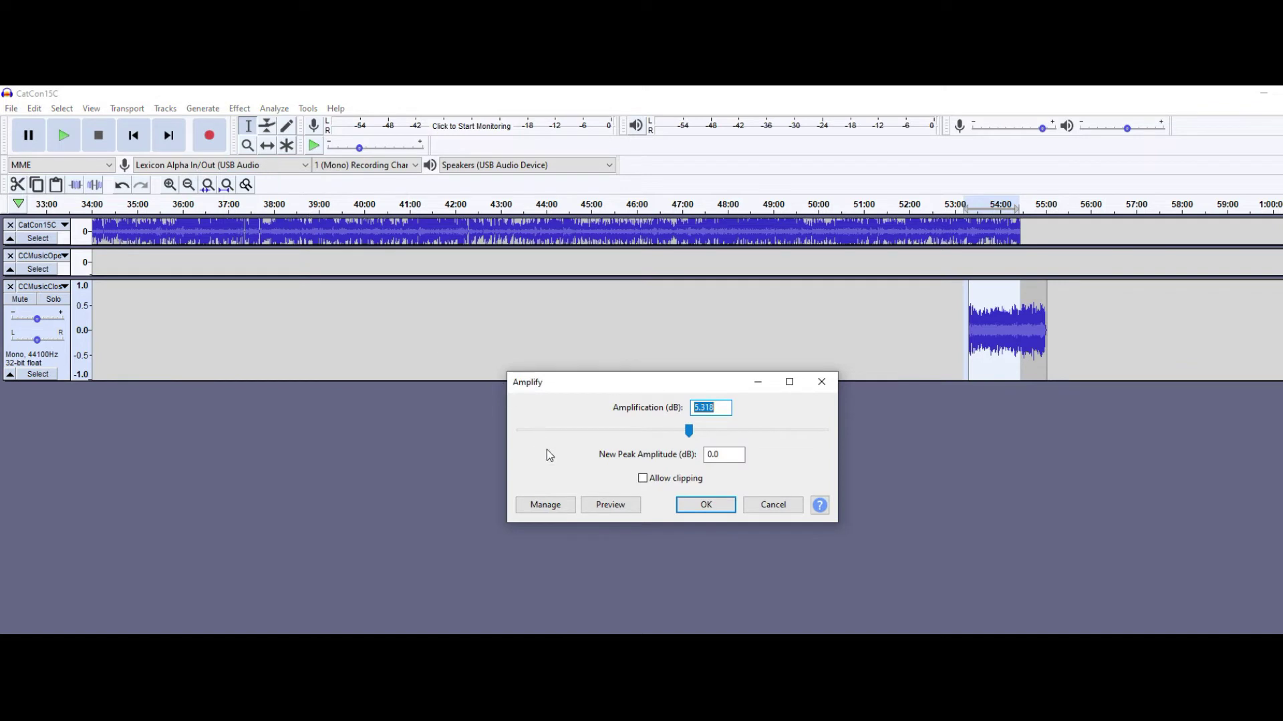
left_click_drag(688, 432, 631, 438)
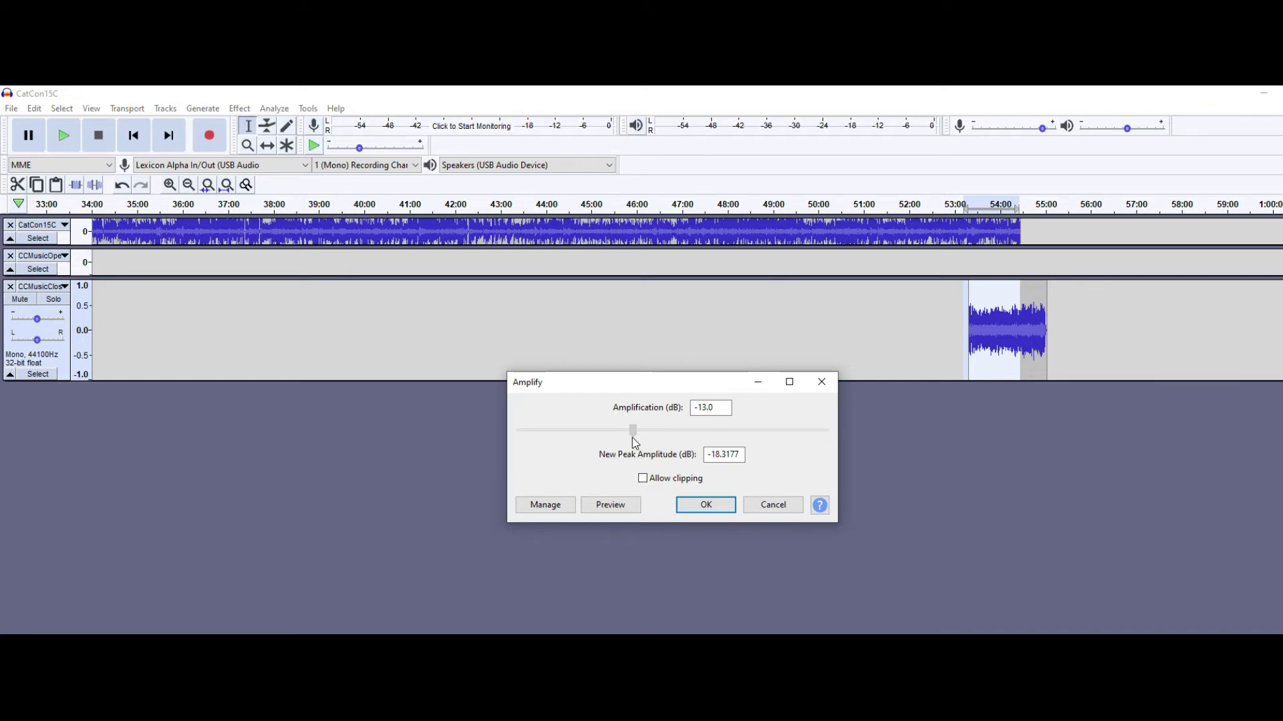
left_click_drag(632, 439, 636, 438)
left_click(712, 508)
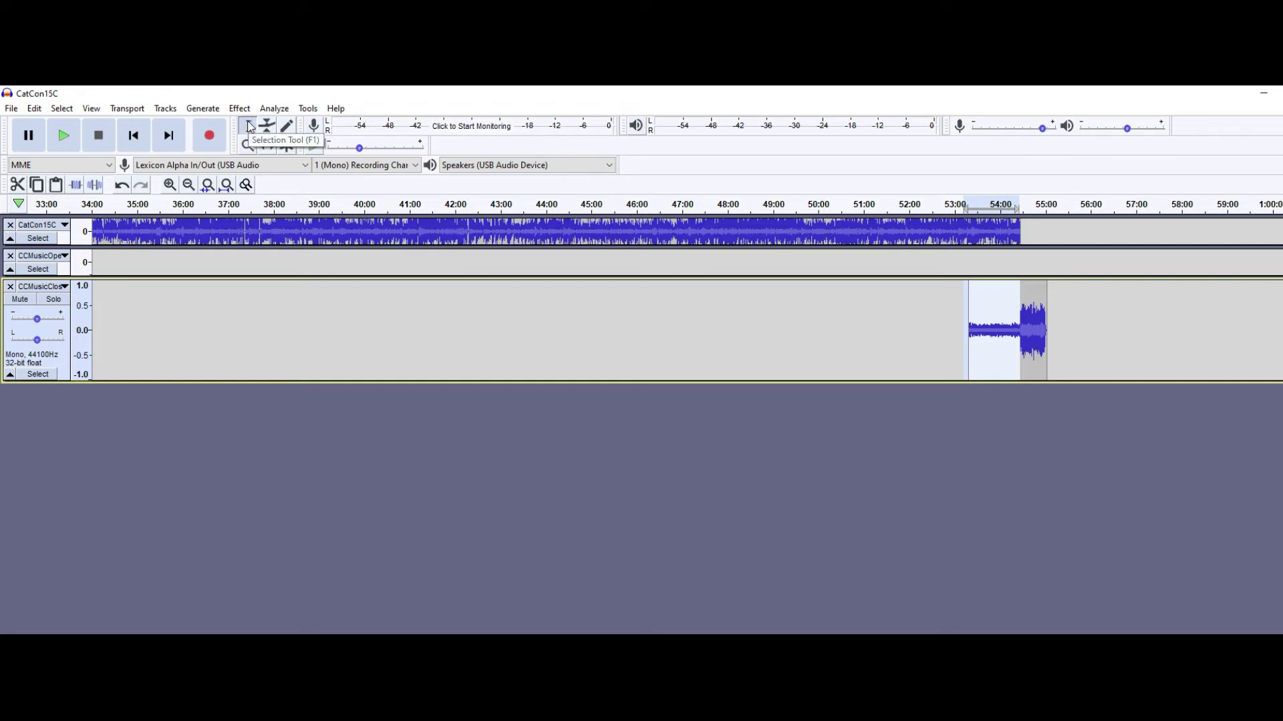
Step: Export the mix as a WAV file named CatCon15D.wav in the Catholic Production folder, accepting the existing metadata tags
left_click(11, 109)
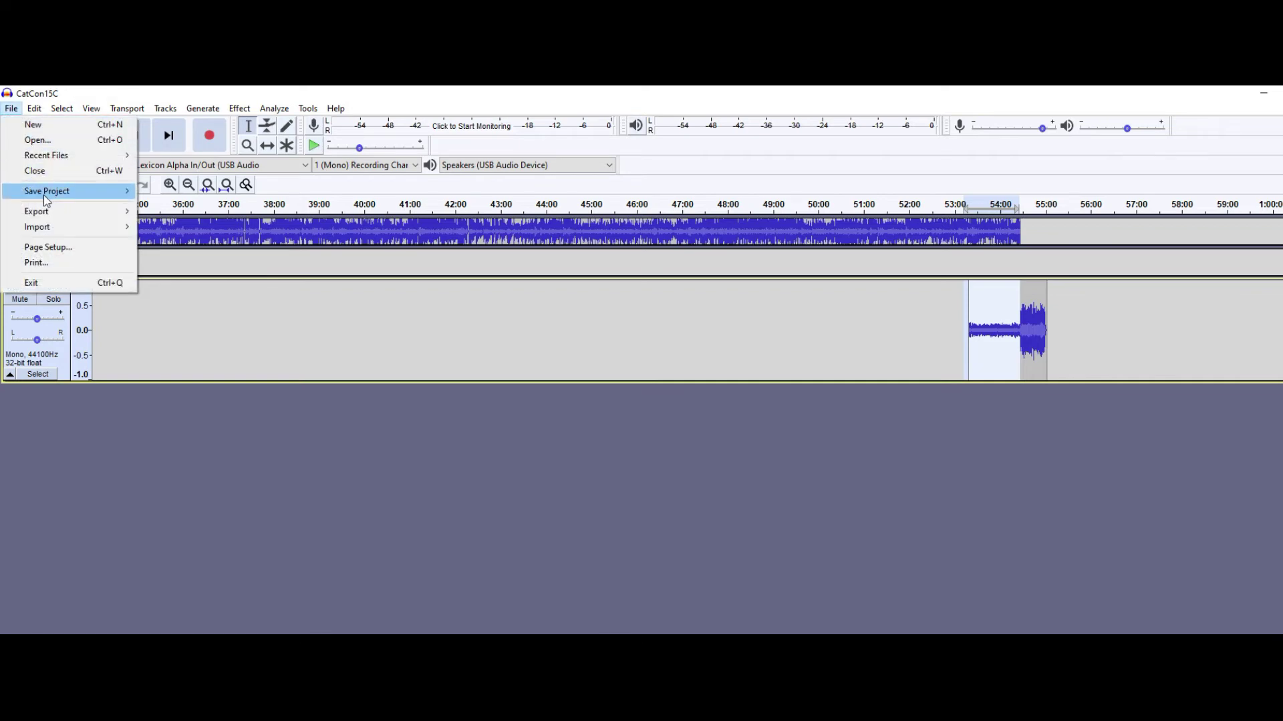
mouse_move(47, 200)
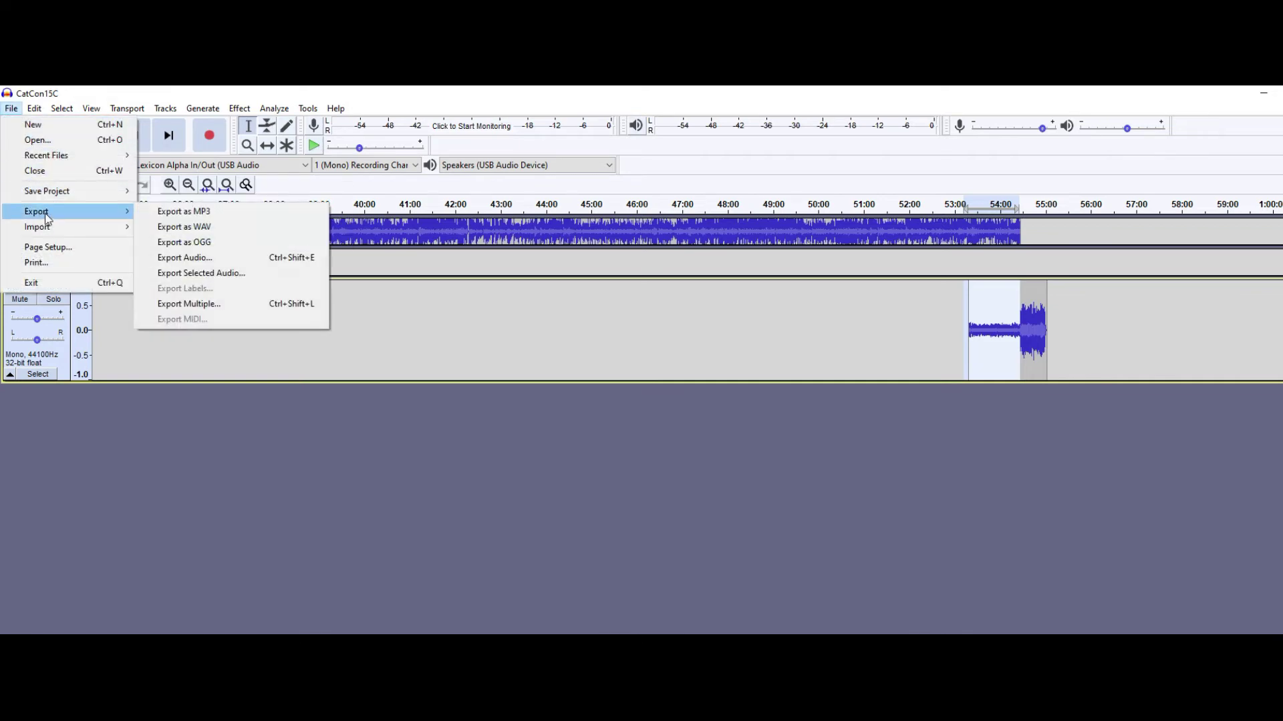
left_click(223, 230)
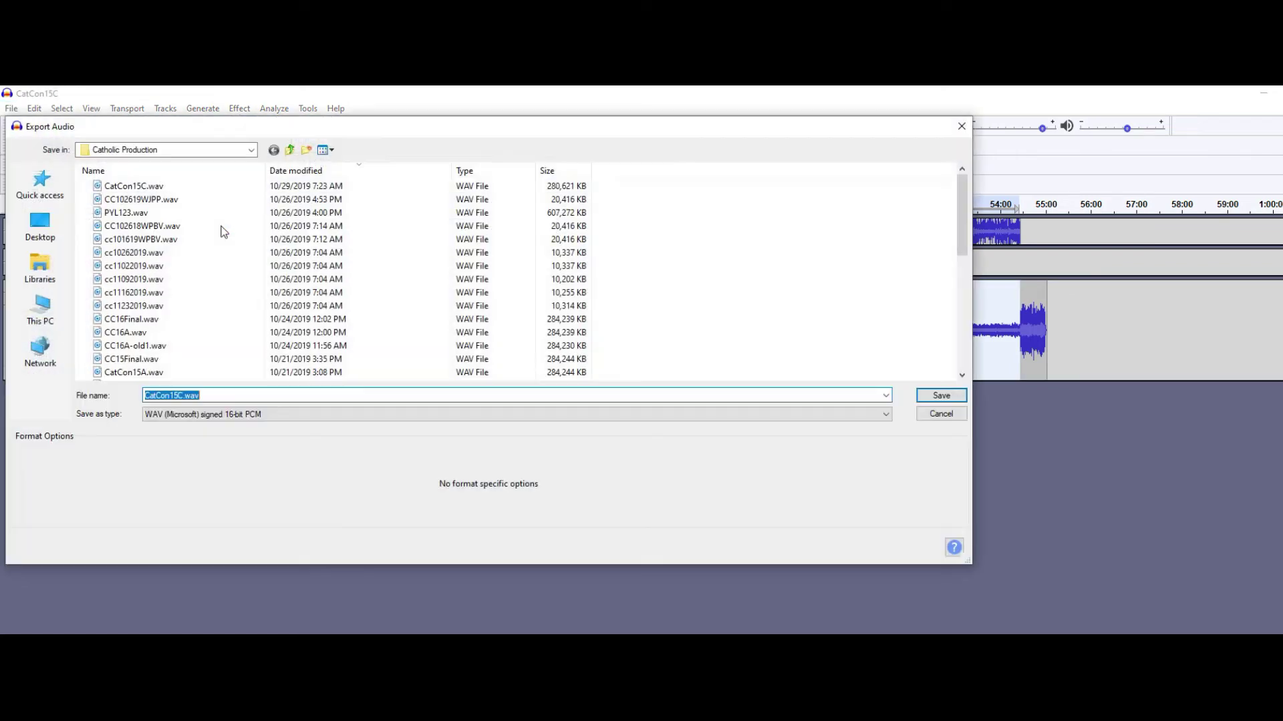
left_click(180, 395)
key("BackSpace")
type("D")
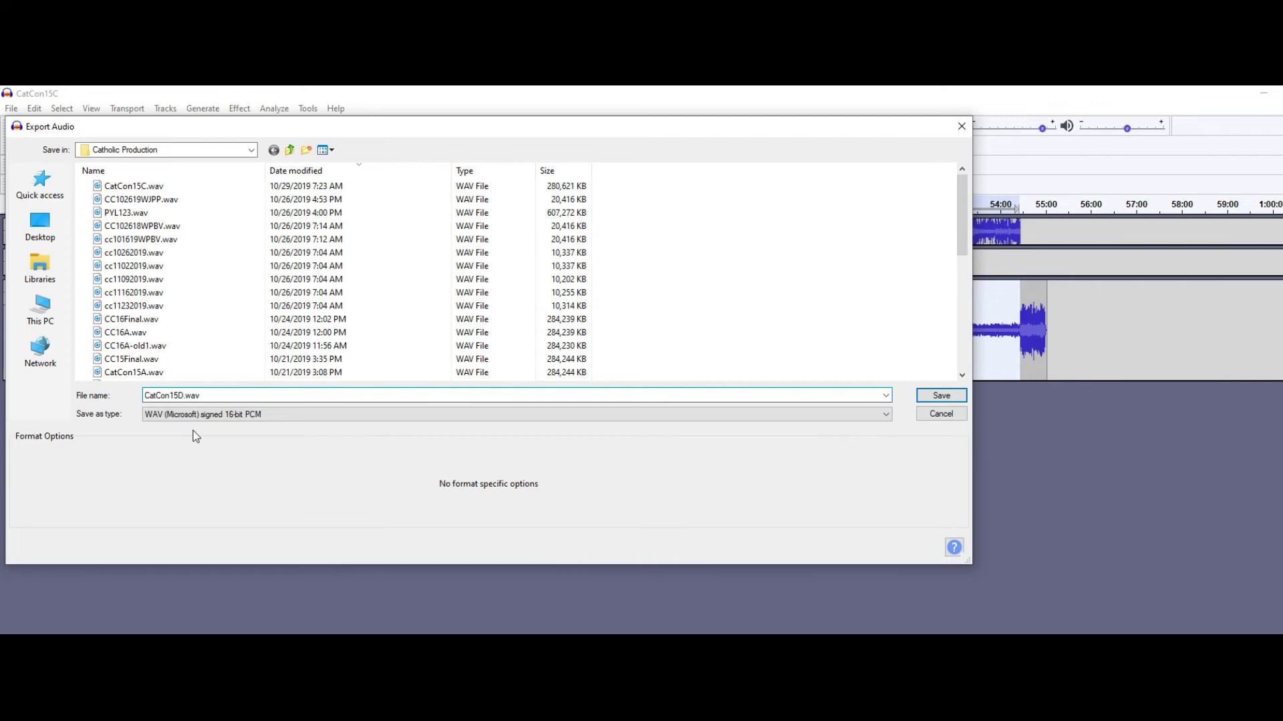
left_click(941, 395)
left_click(686, 483)
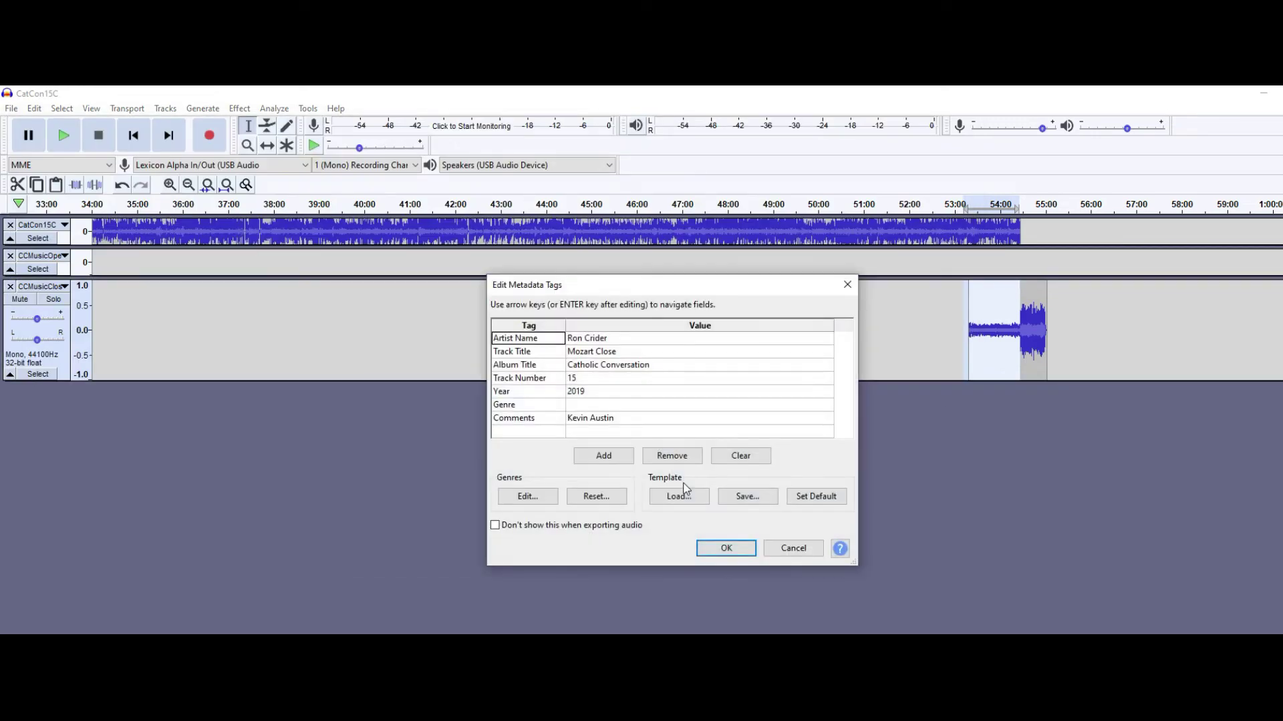
left_click(734, 555)
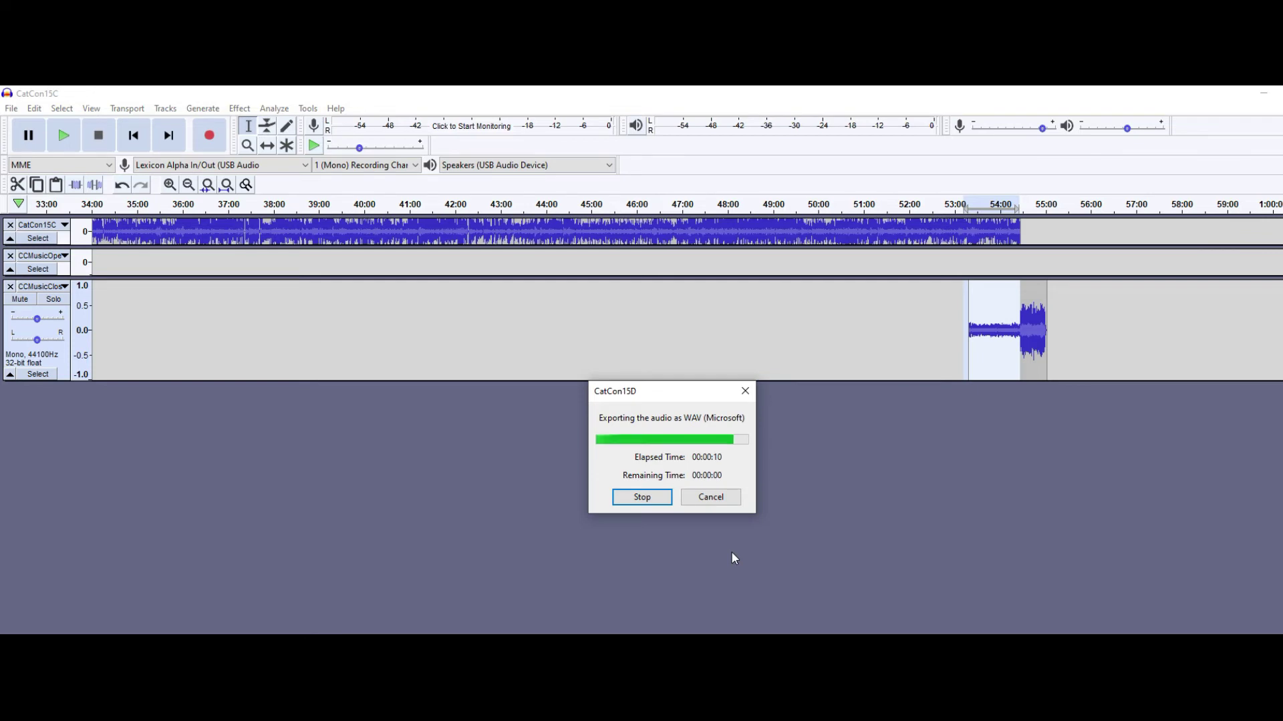
Step: Remove the closing music, opening music and CatCon15C tracks from the project
left_click(9, 286)
left_click(10, 256)
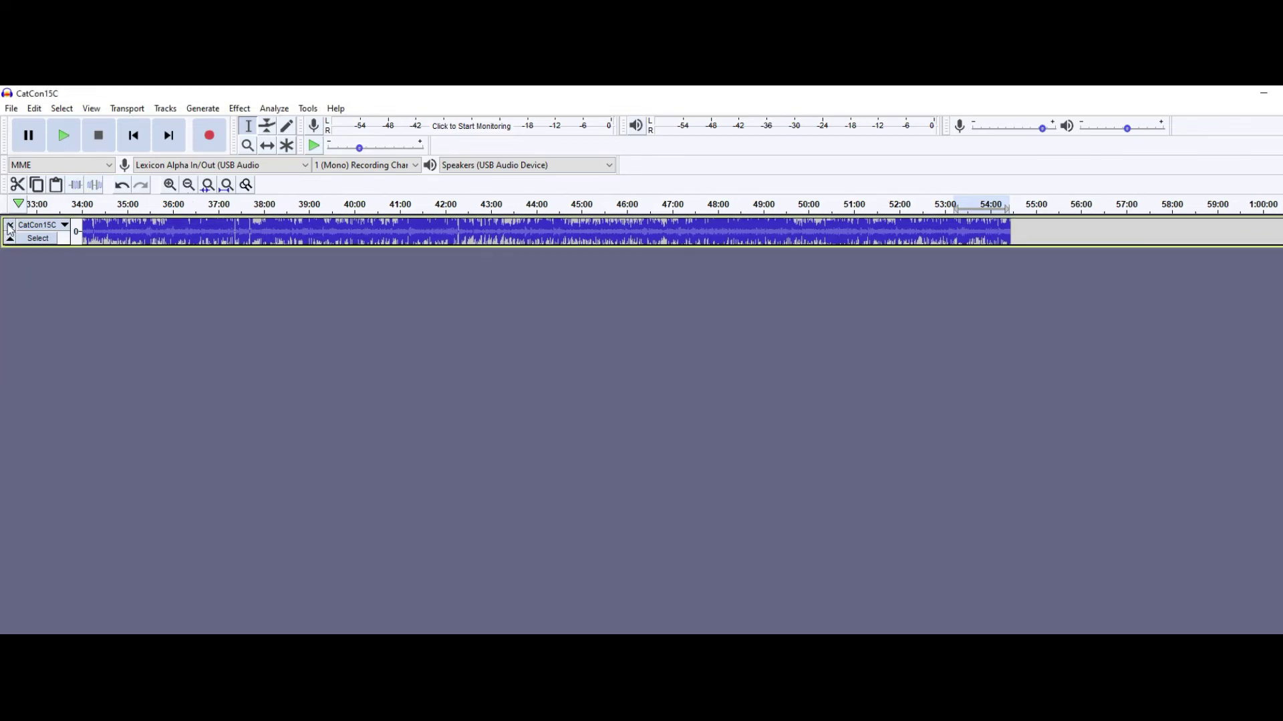
left_click(10, 228)
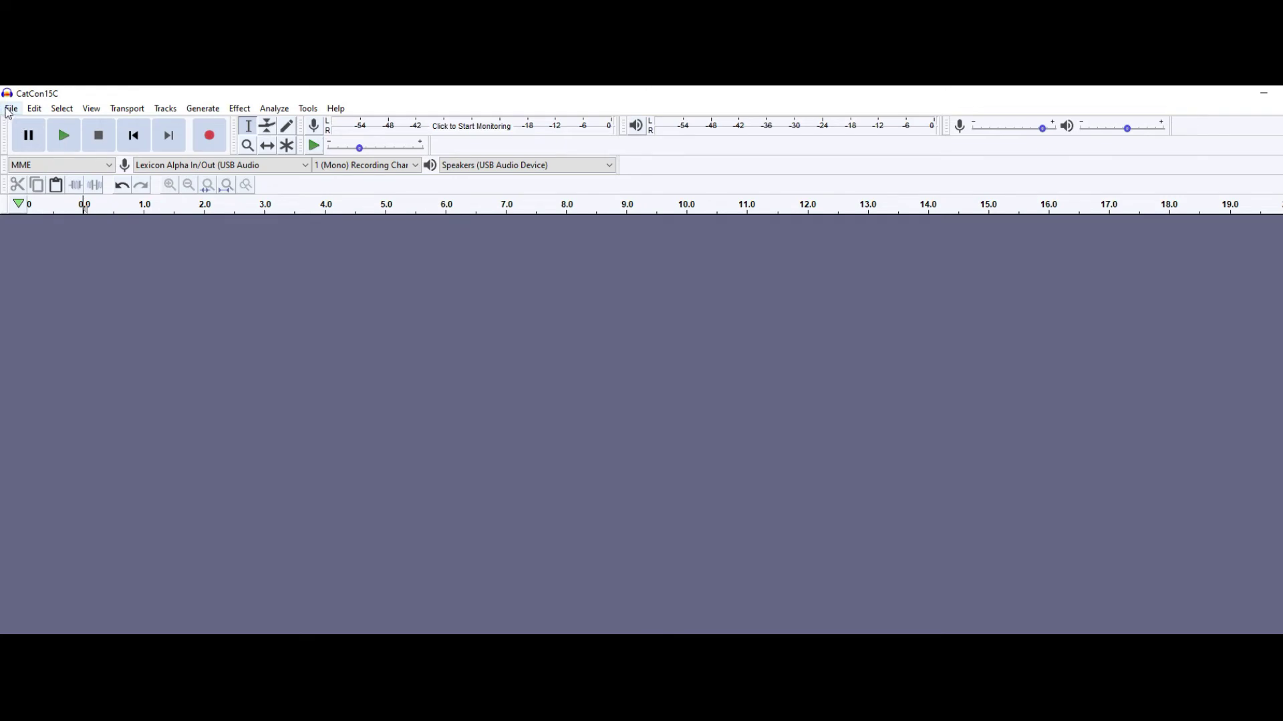
Step: Open CatCon15D.wav from the Catholic Production folder, reading the file directly from the original
left_click(11, 109)
left_click(25, 140)
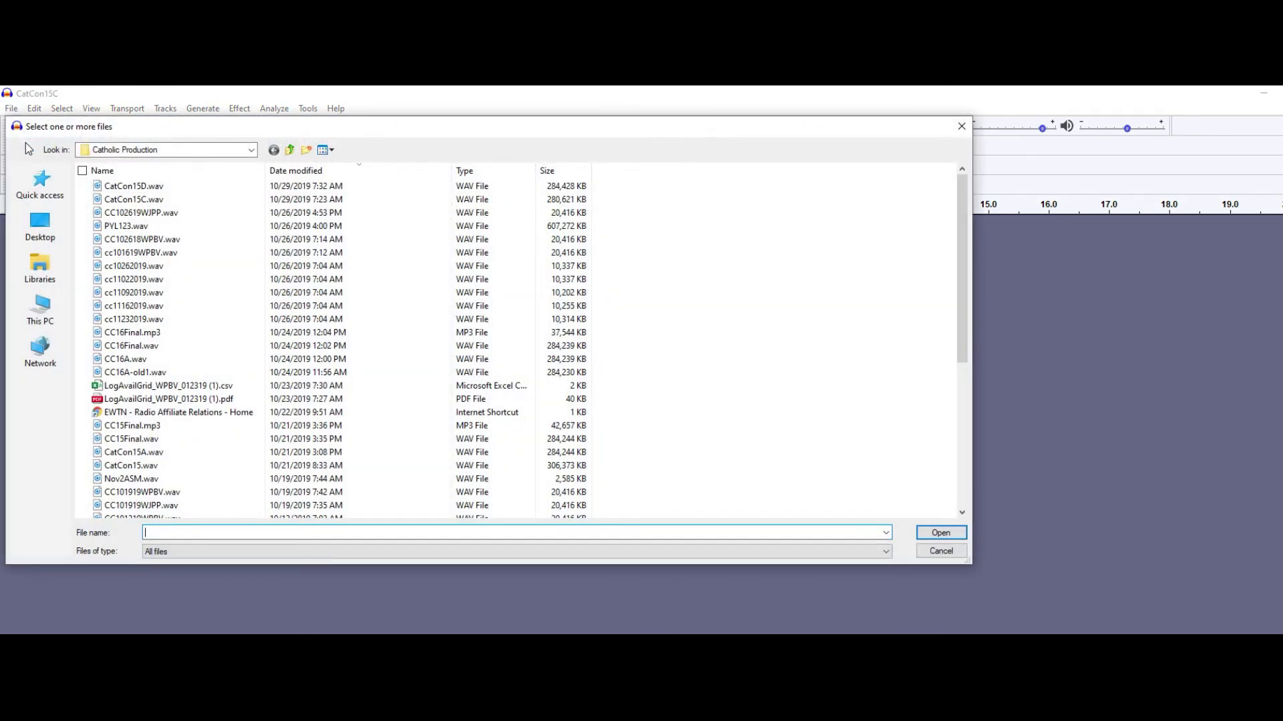
left_click(130, 186)
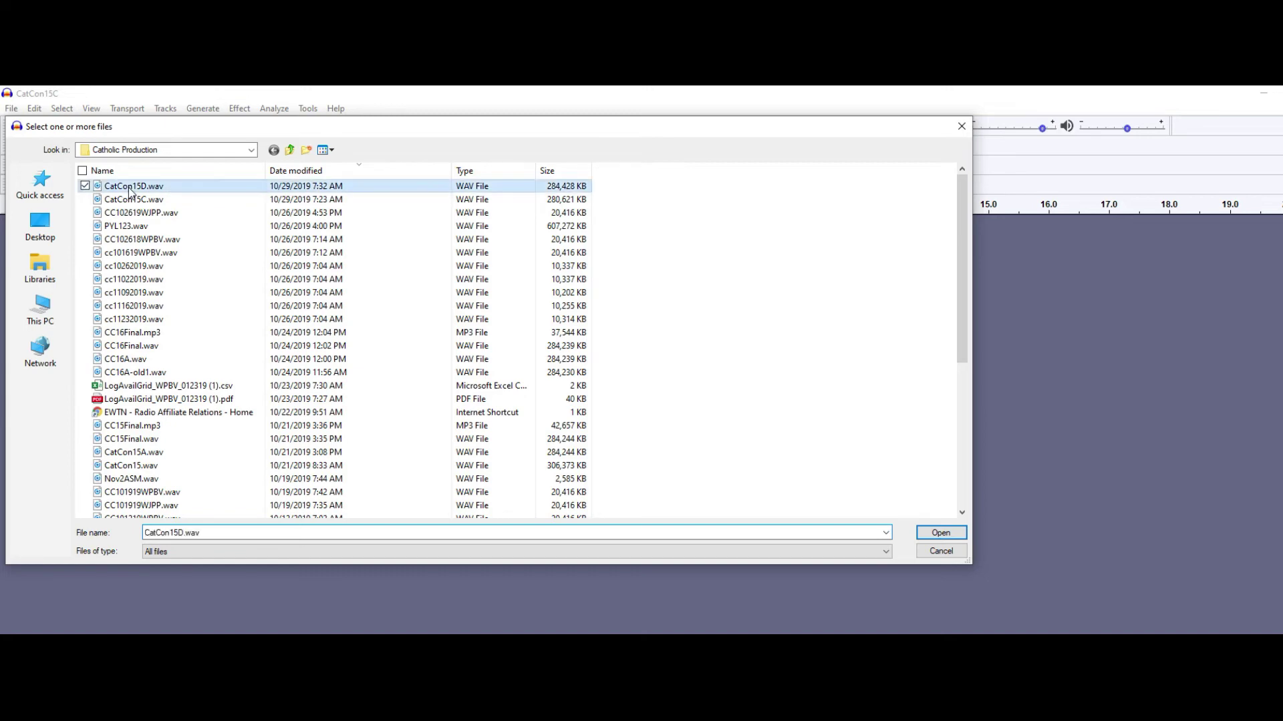
left_click(935, 535)
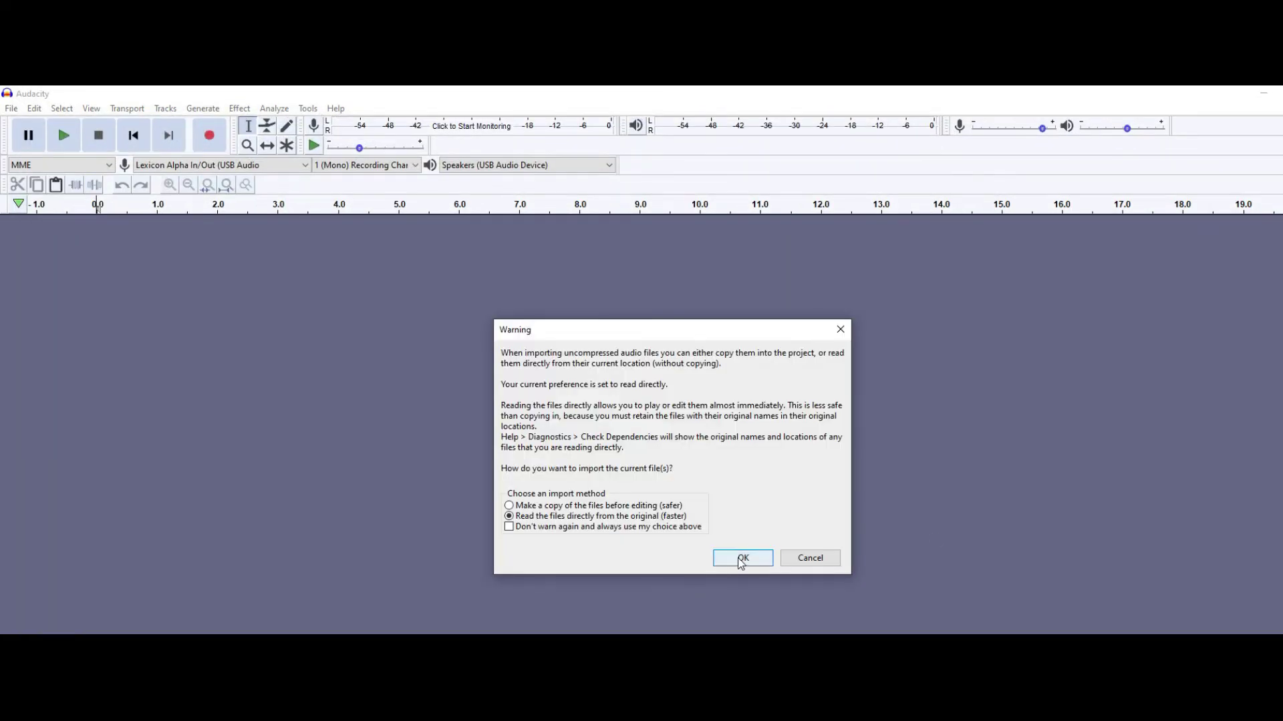
left_click(742, 560)
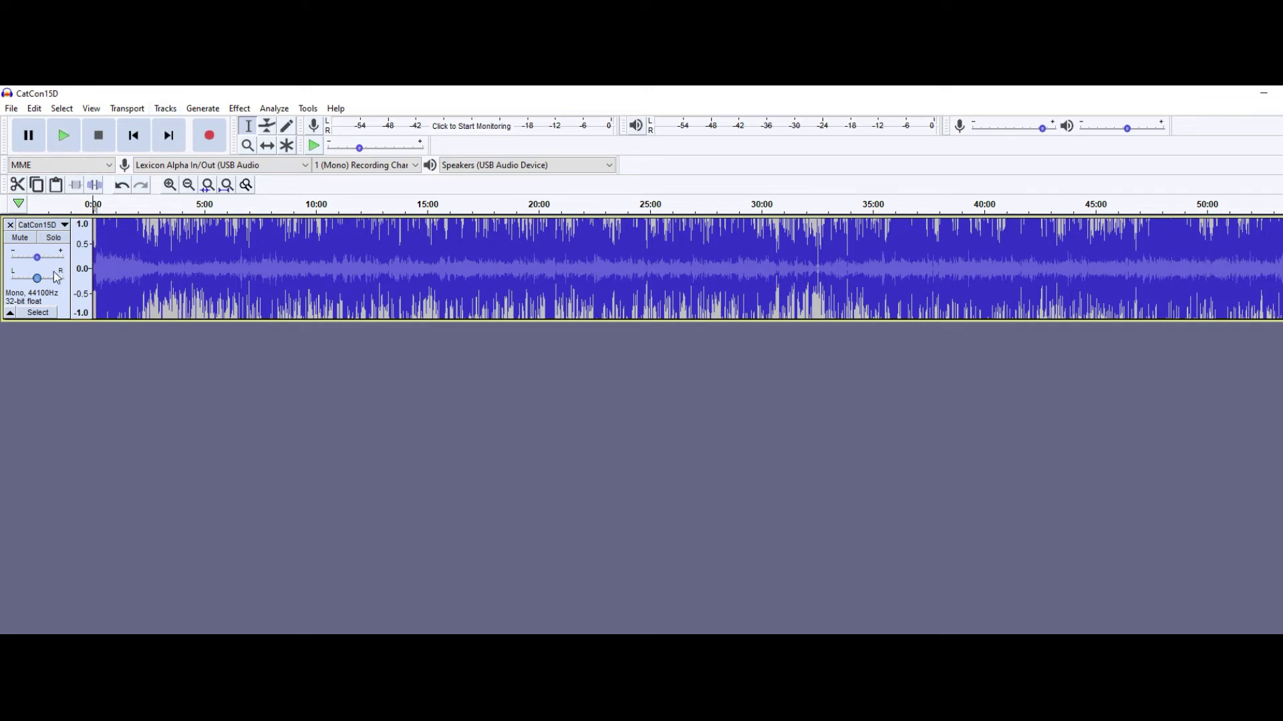
Step: Enlarge the CatCon15D track's display height and use Change Tempo to set the whole track's length to 3300.0 seconds
left_click_drag(178, 323, 167, 498)
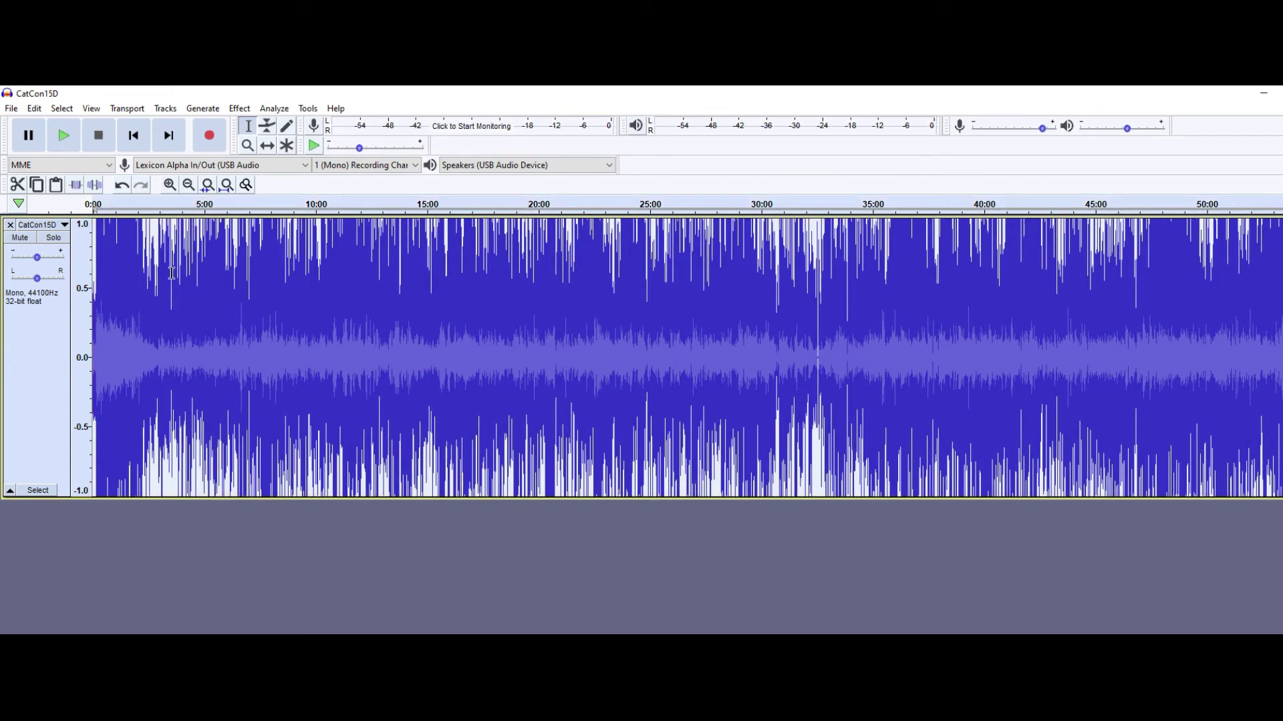
left_click(241, 109)
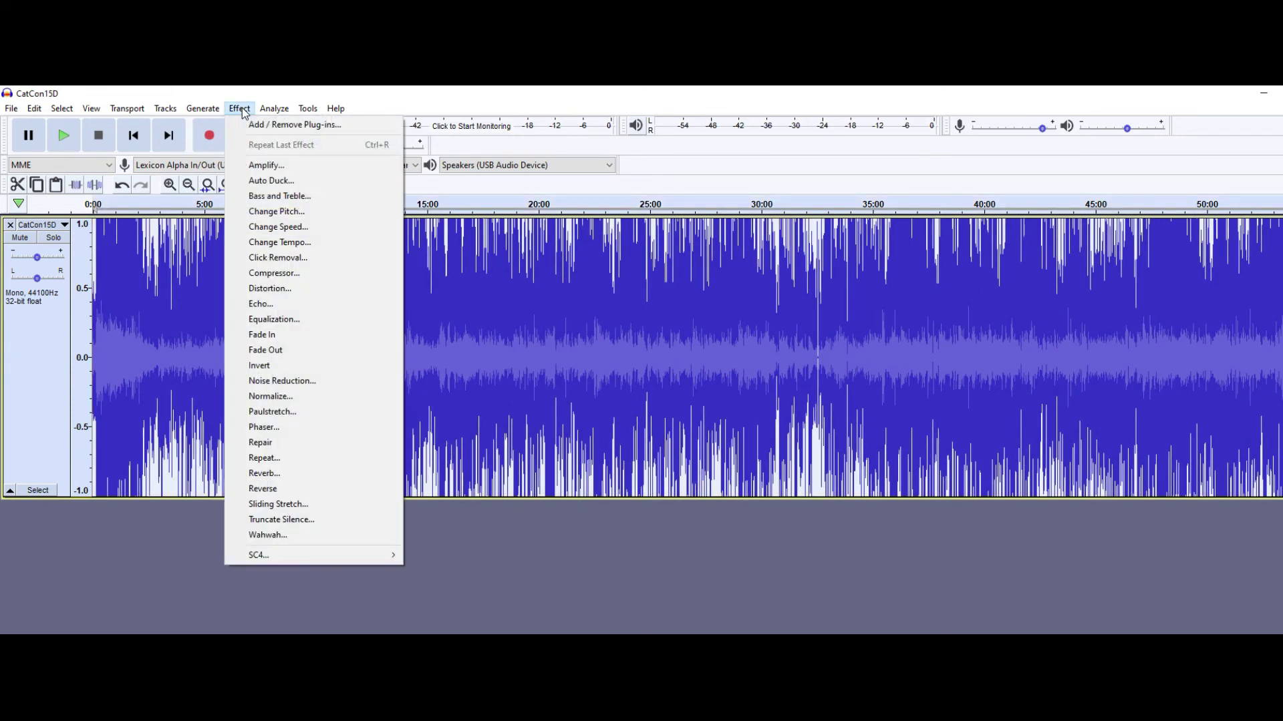
left_click(312, 246)
left_click_drag(738, 495, 627, 493)
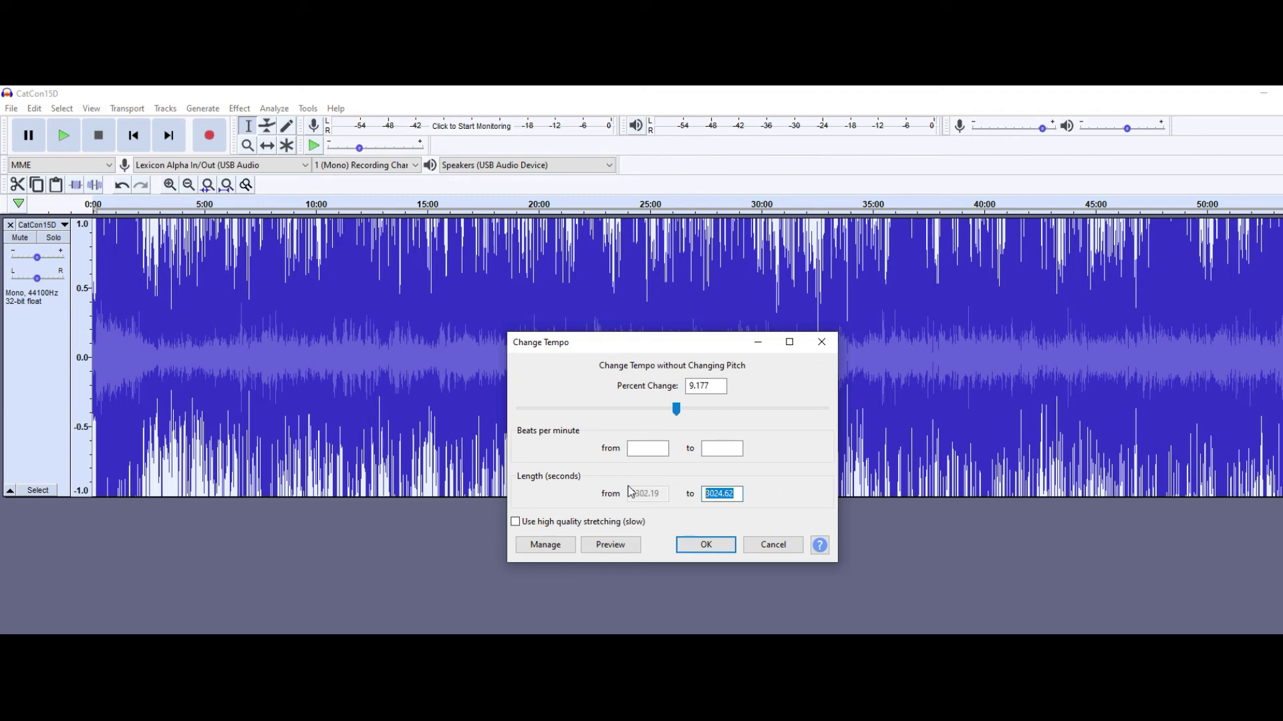
type("3300.0")
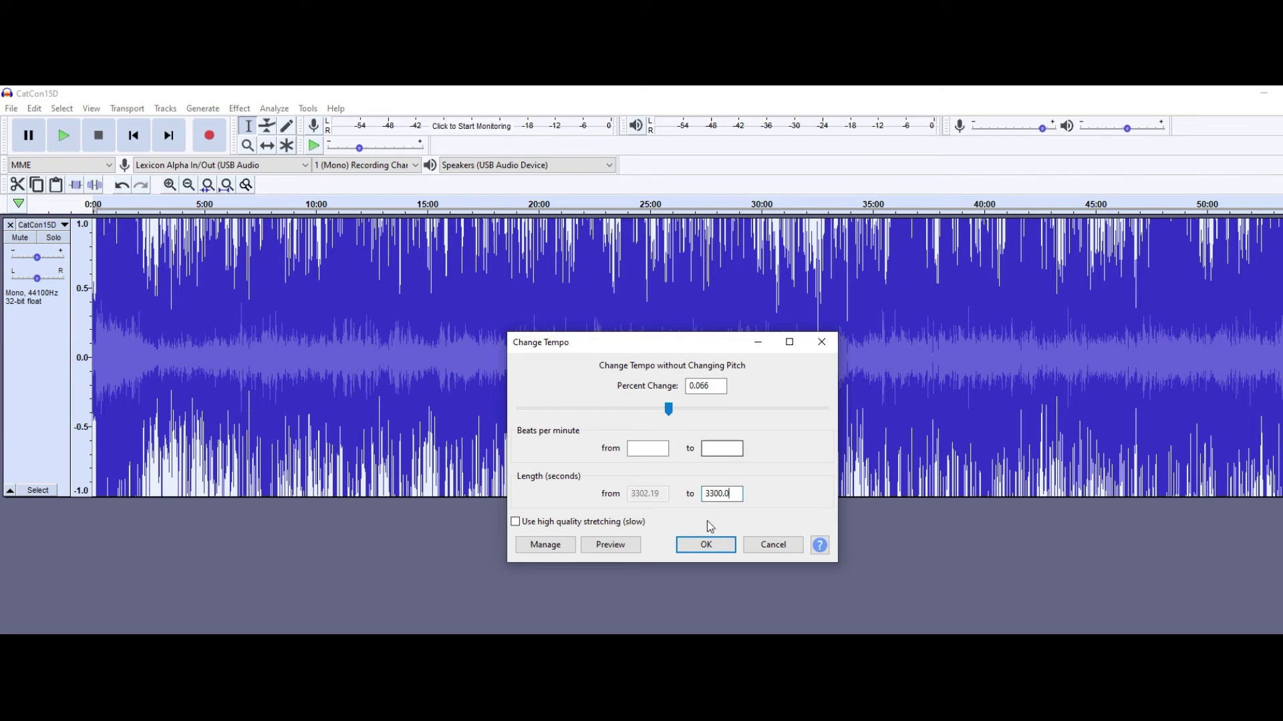
left_click(706, 544)
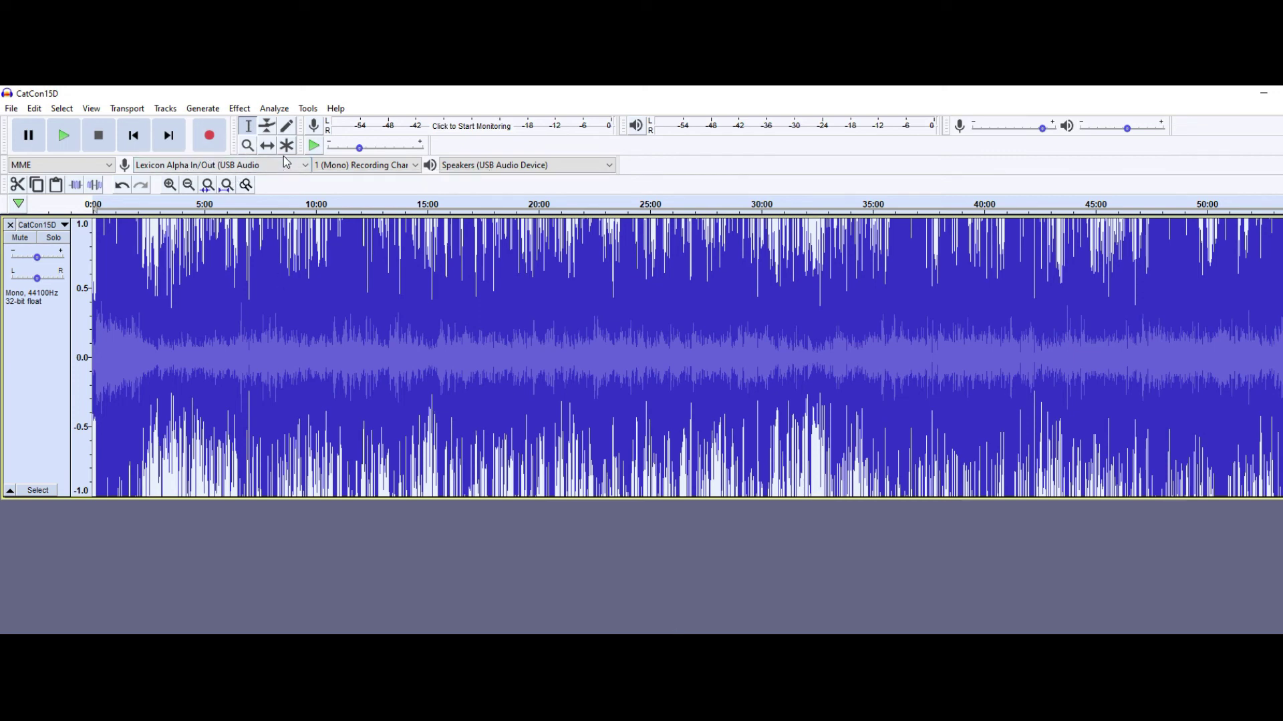
Step: Examine the end of the CatCon15D track against the 55:00 mark and clear the selection
left_click(187, 185)
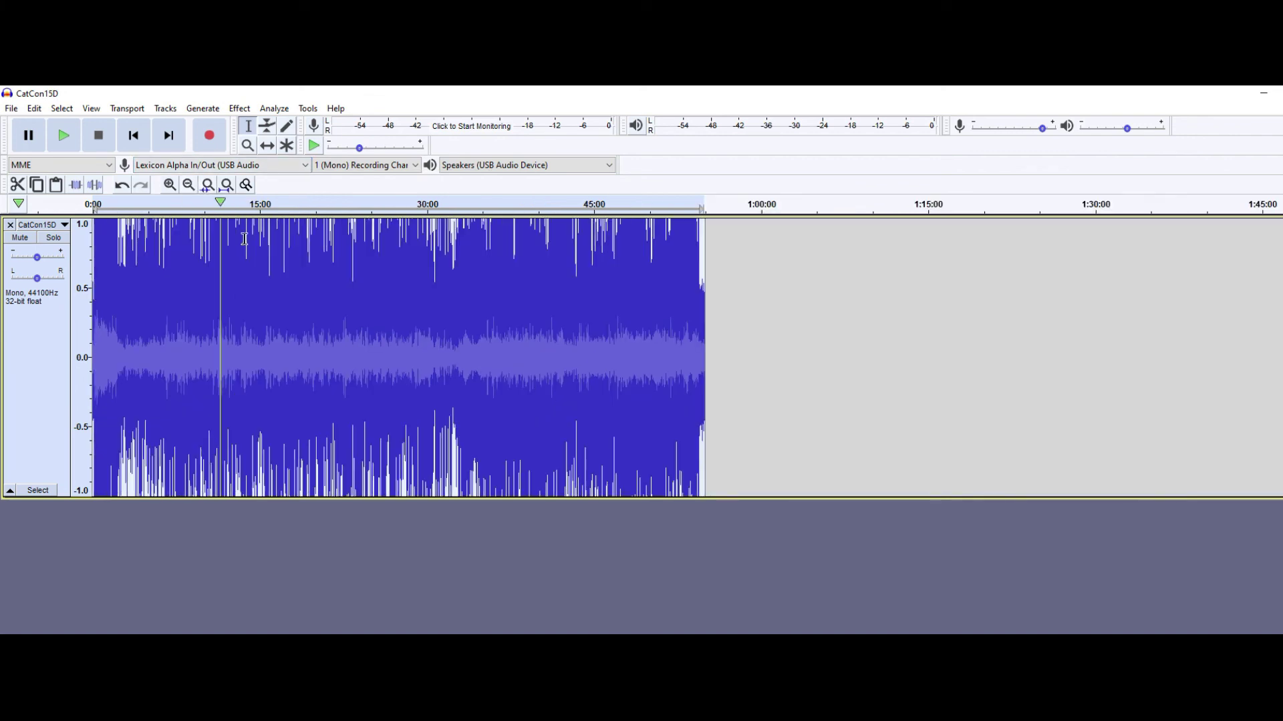
left_click(170, 185)
left_click(170, 185)
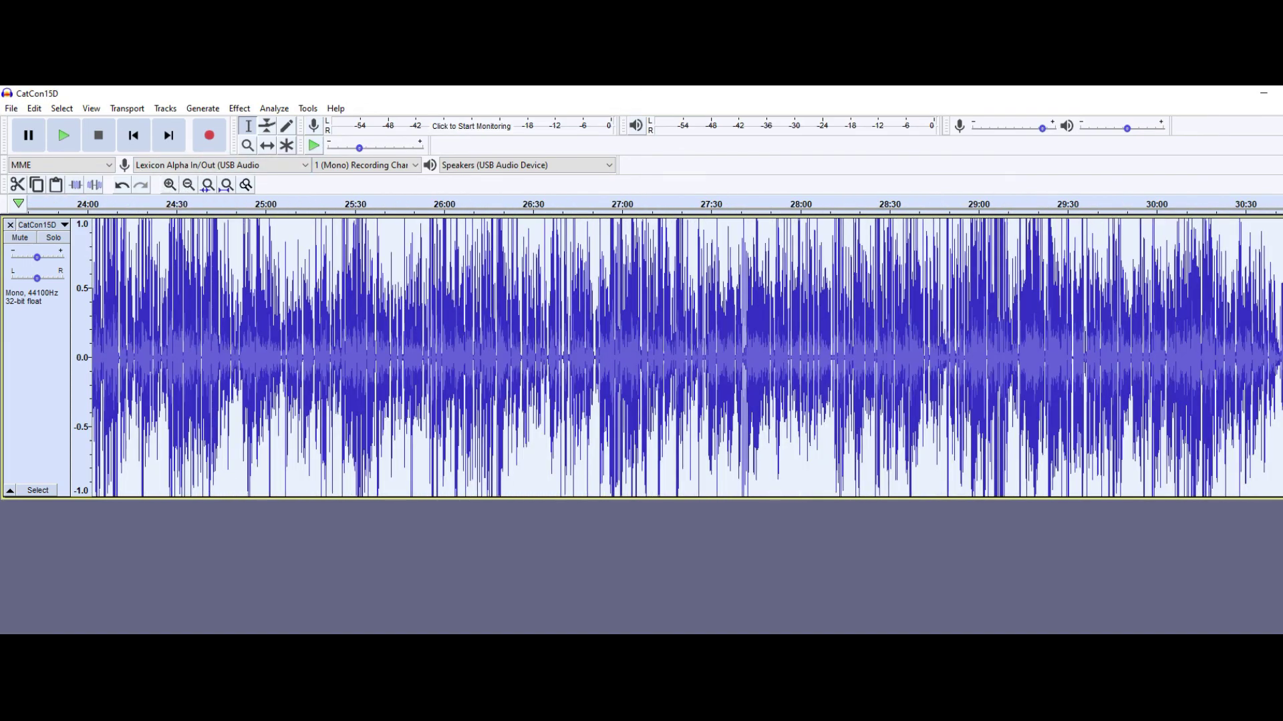
scroll(686, 357, "right", 10)
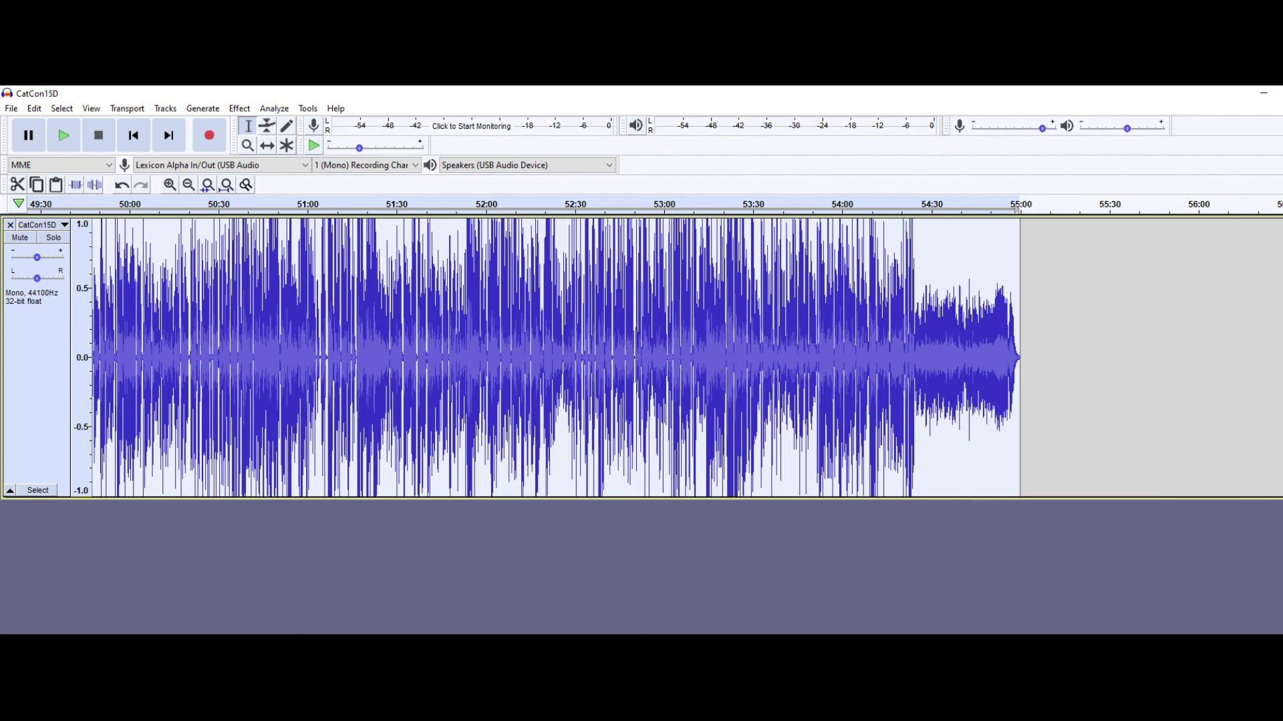
left_click(524, 631)
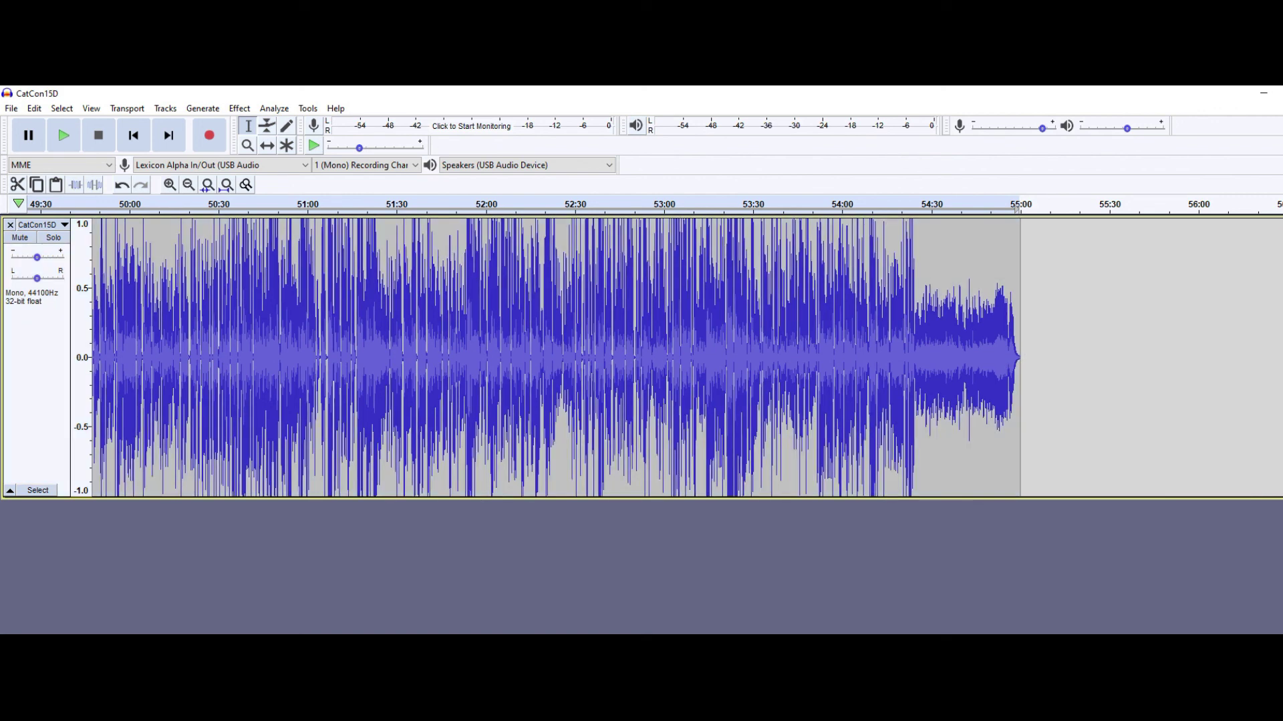